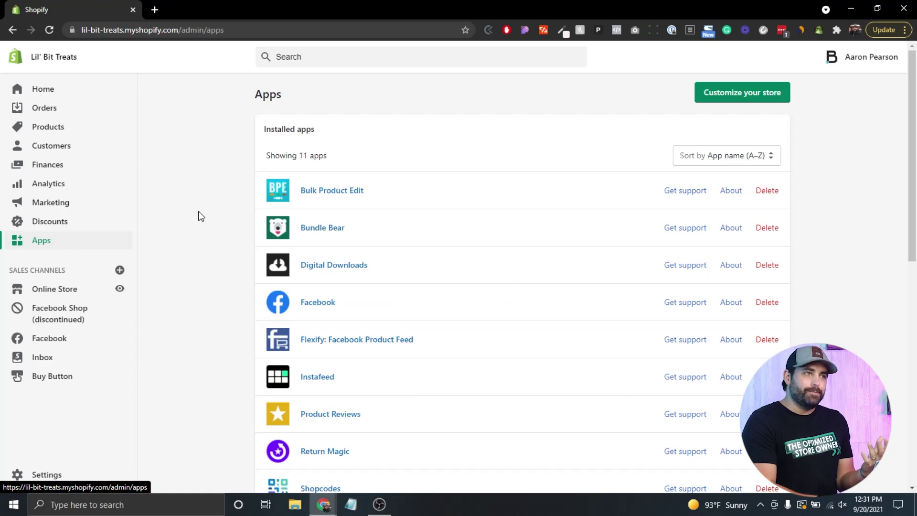
# - Search the Shopify App Store for 'sumo'
pyautogui.scroll(-6, 200, 216)
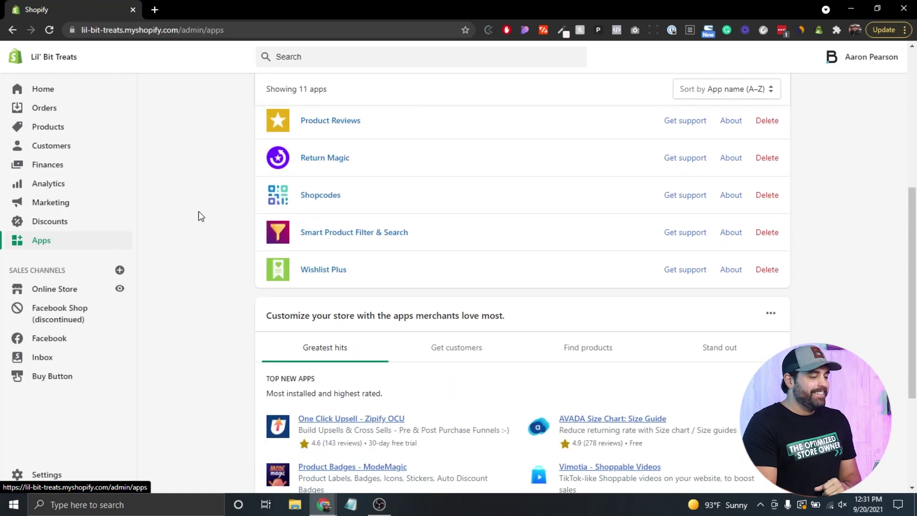
pyautogui.scroll(6, 606, 205)
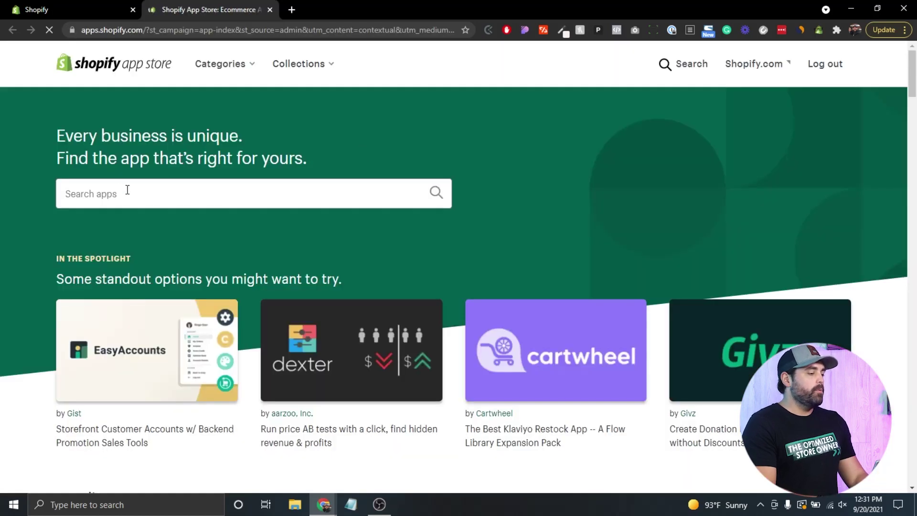
pyautogui.click(114, 189)
pyautogui.write('sumo')
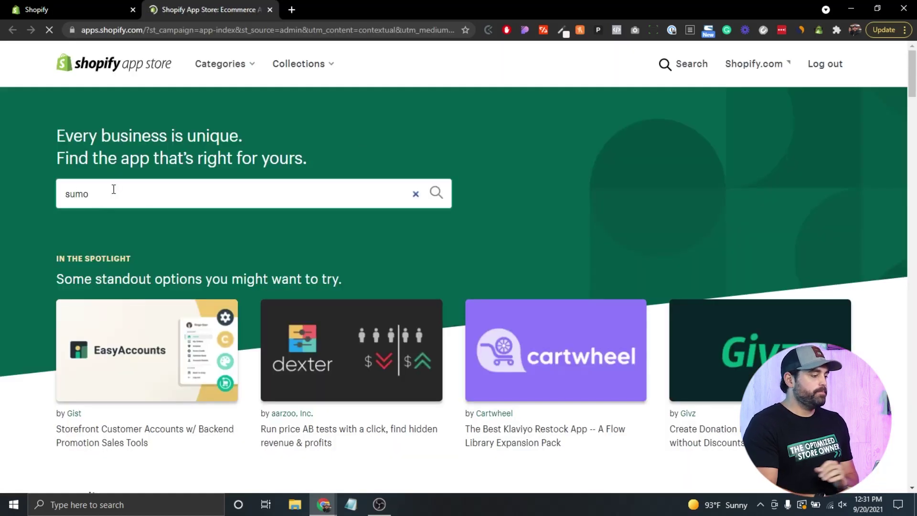
pyautogui.press('Return')
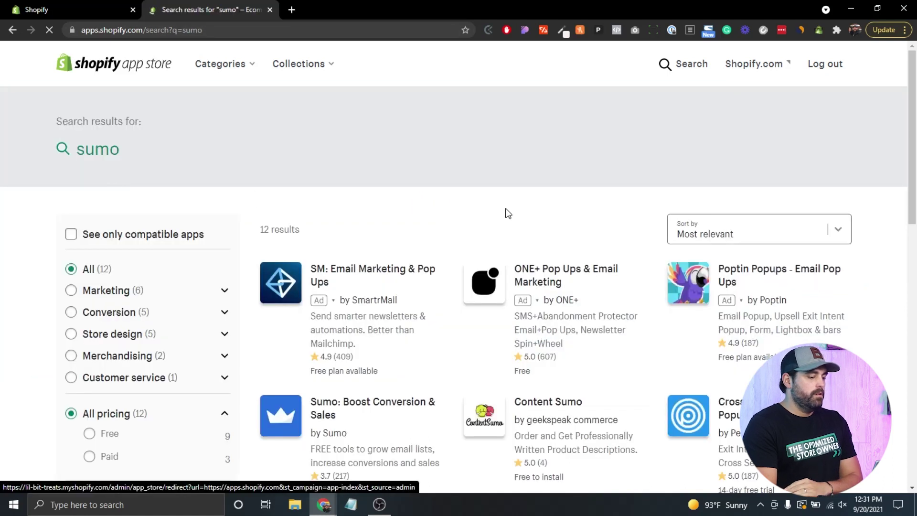
# - Open the Sumo: Boost Conversion & Sales listing and add the app to the store
pyautogui.scroll(-3, 506, 211)
pyautogui.scroll(-1, 506, 212)
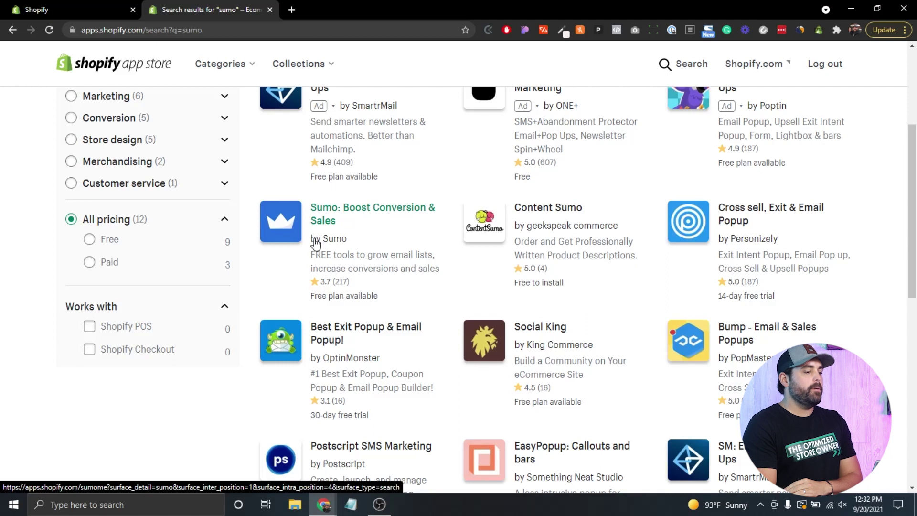
pyautogui.click(327, 215)
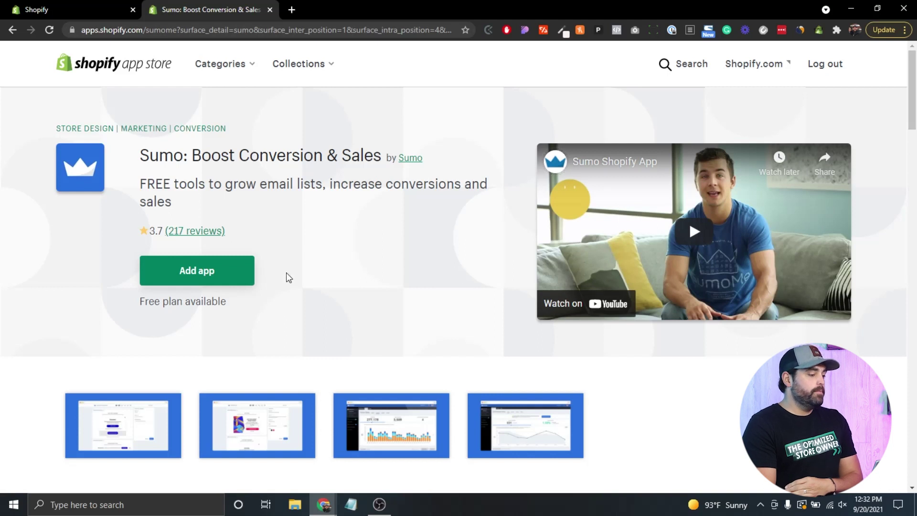
pyautogui.click(216, 276)
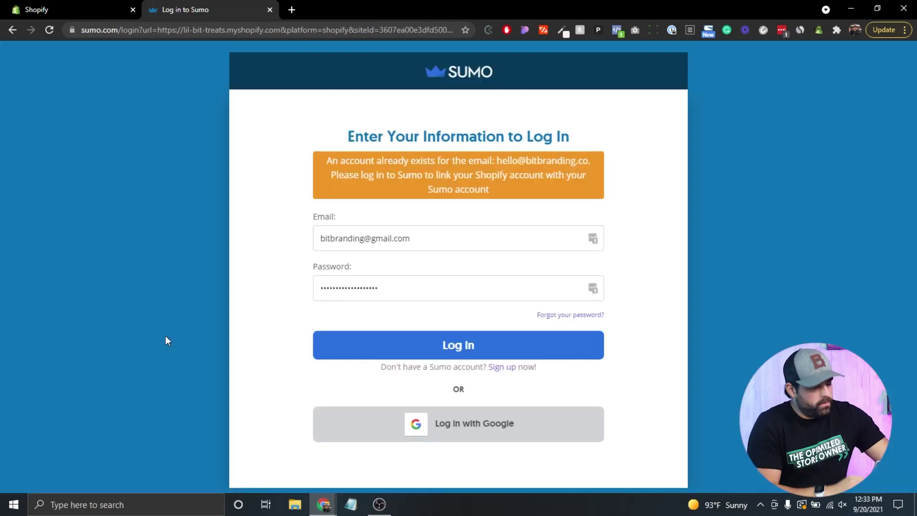
# - Start a Sumo sign-up with the store address lil-bit-treats.myshopify.com as the Site URL
pyautogui.click(498, 367)
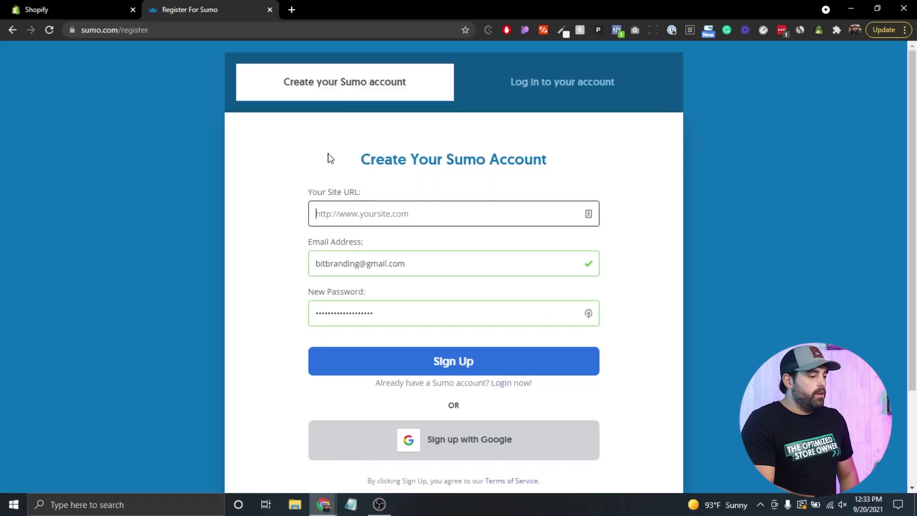
pyautogui.click(82, 5)
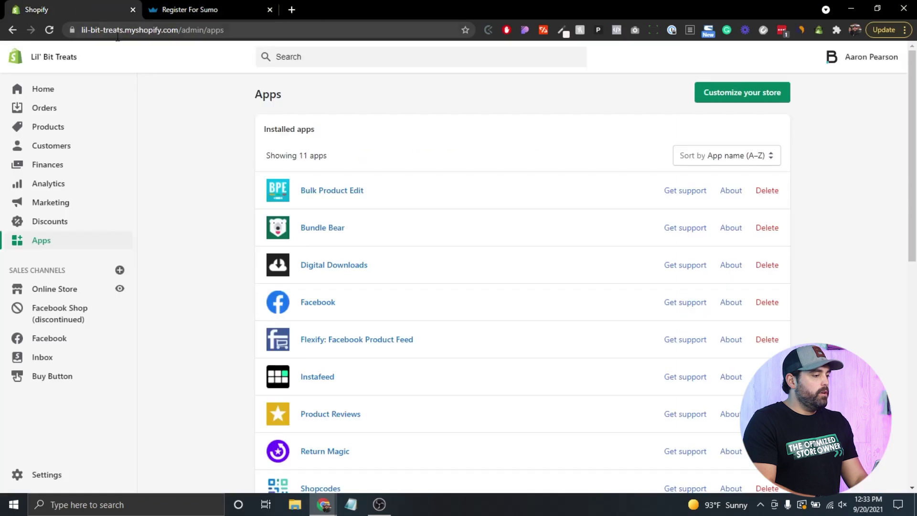
pyautogui.moveTo(177, 29); pyautogui.dragTo(61, 43)
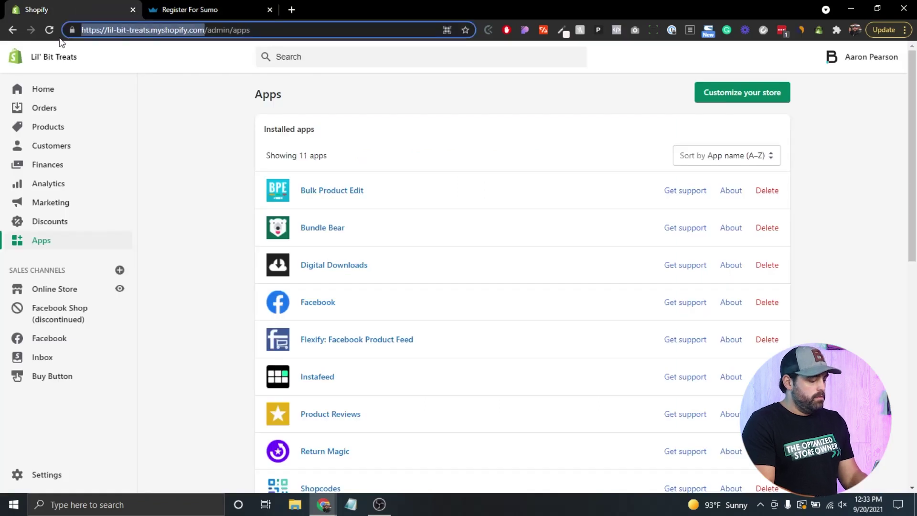
pyautogui.hotkey('ctrl', 'c')
pyautogui.click(169, 7)
pyautogui.hotkey('ctrl', 'v')
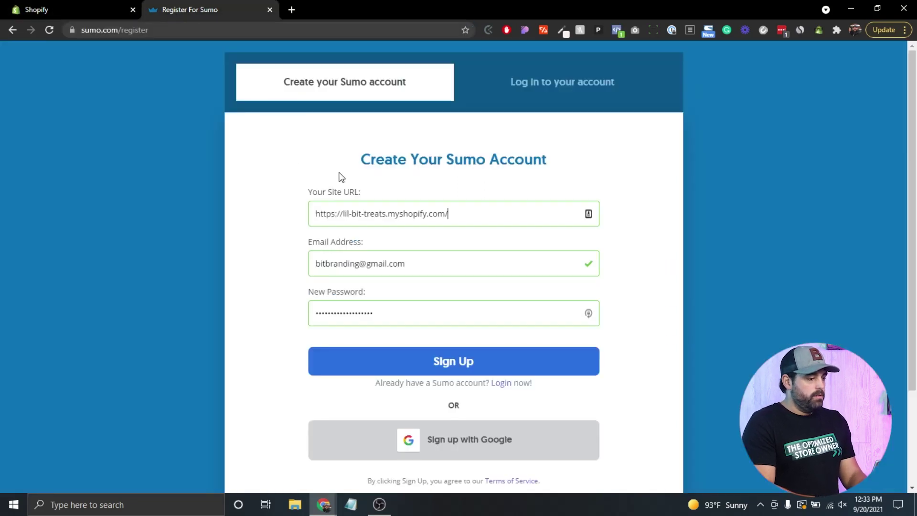
# - Replace the prefilled e-mail and password with your own, then submit the sign-up
pyautogui.tripleClick(417, 265)
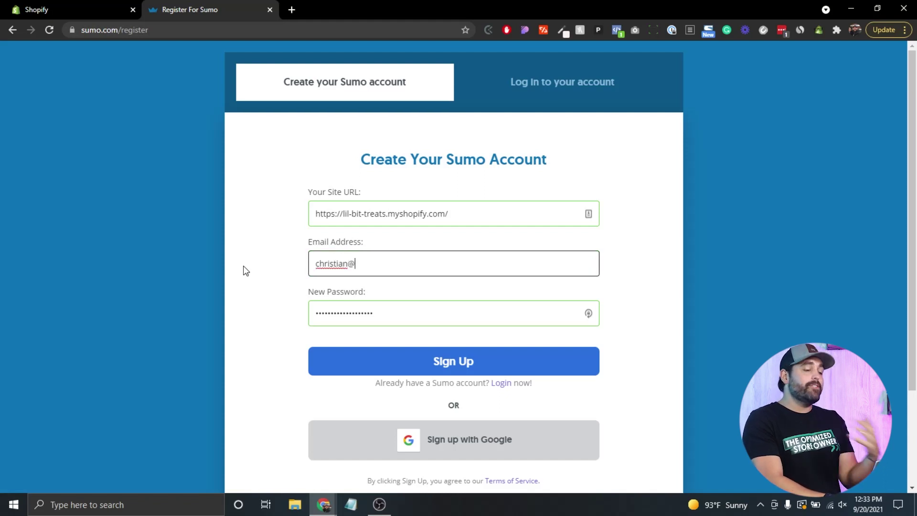
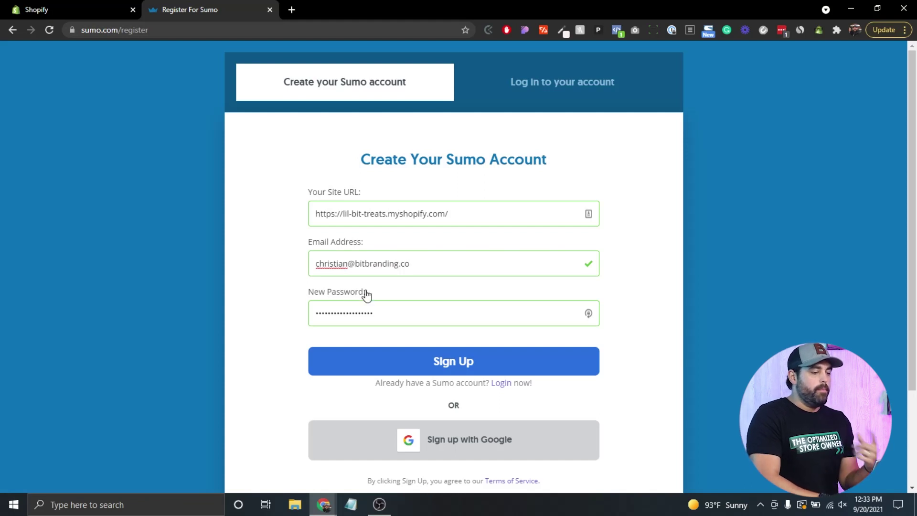
pyautogui.tripleClick(391, 311)
pyautogui.press('BackSpace')
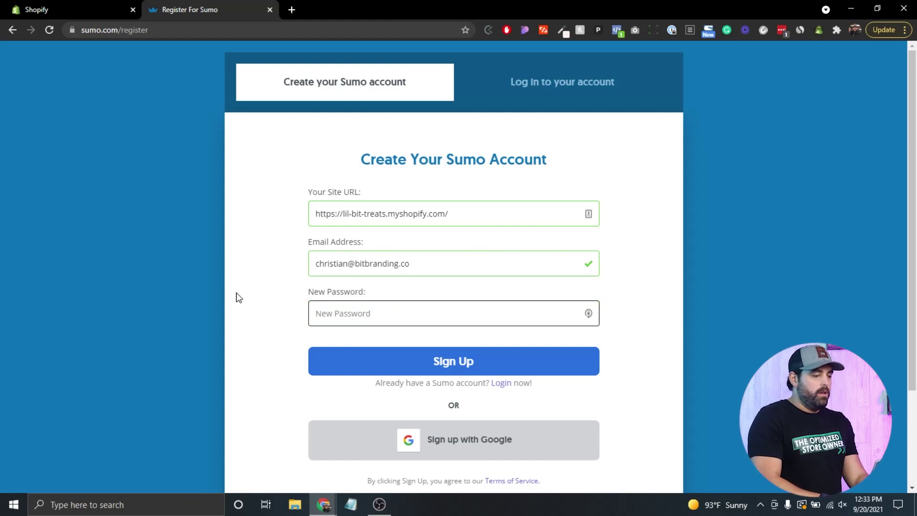
pyautogui.write('••')
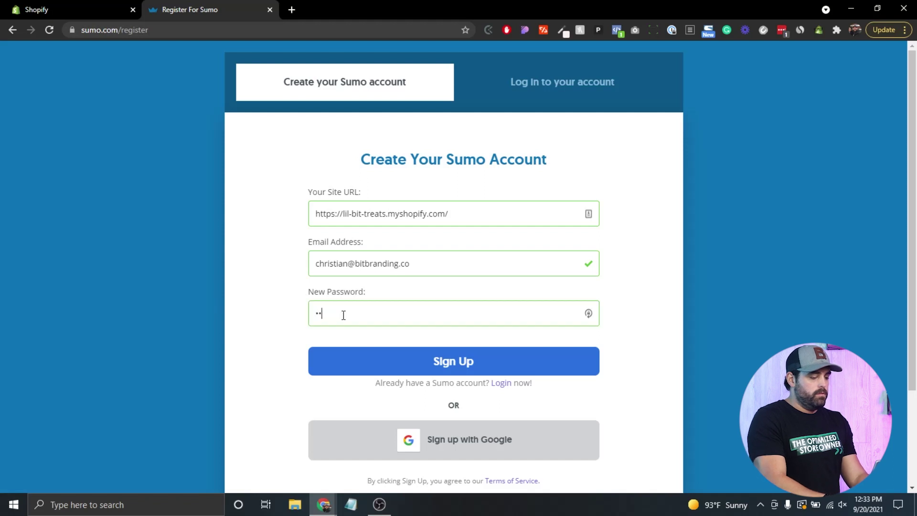
pyautogui.write('••••••')
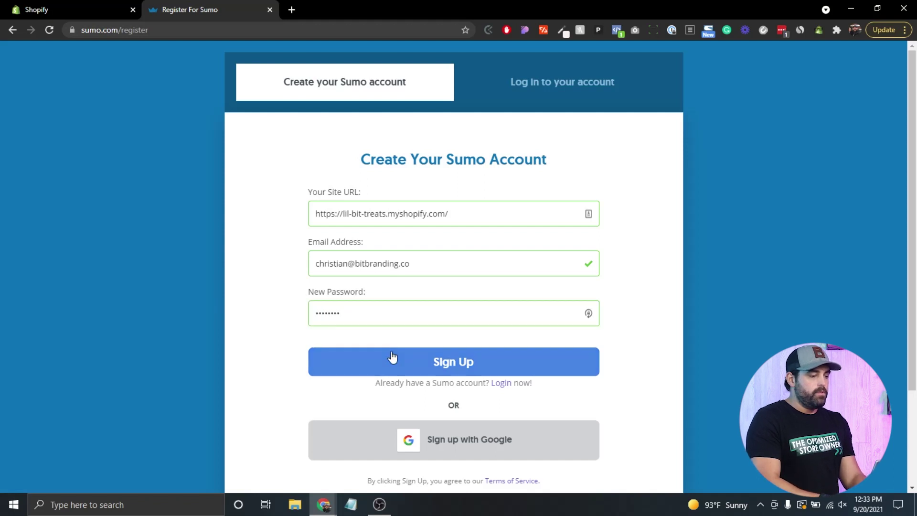
pyautogui.click(391, 357)
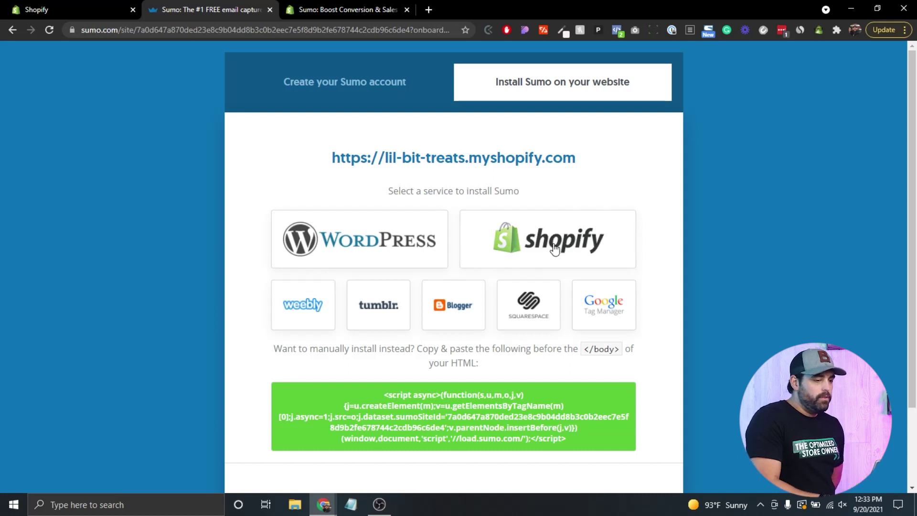
# - Close the leftover app listing, copy Sumo's install script, and return to the Shopify admin
pyautogui.click(300, 16)
pyautogui.click(406, 9)
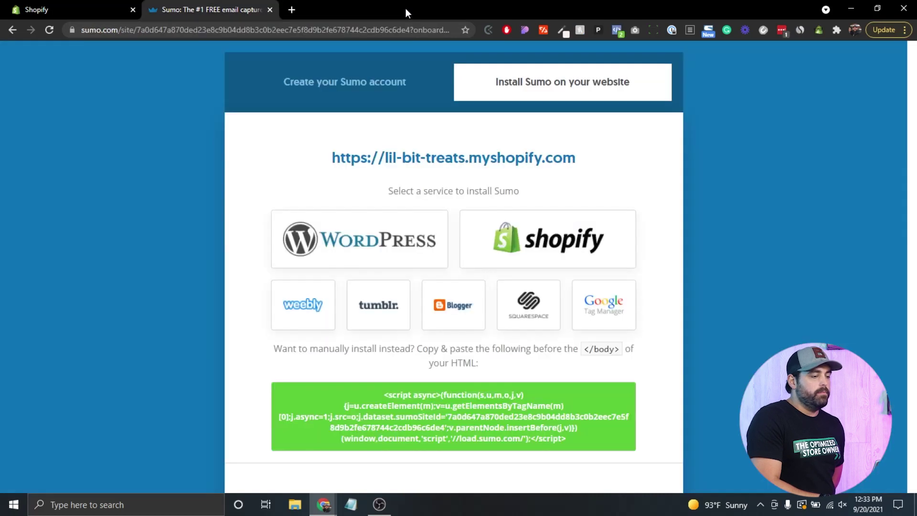
pyautogui.scroll(-2, 247, 282)
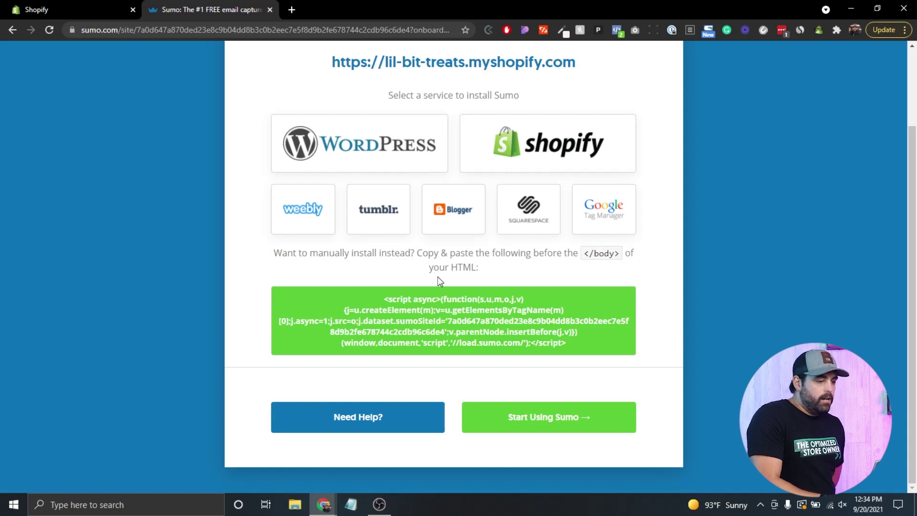
pyautogui.click(434, 320)
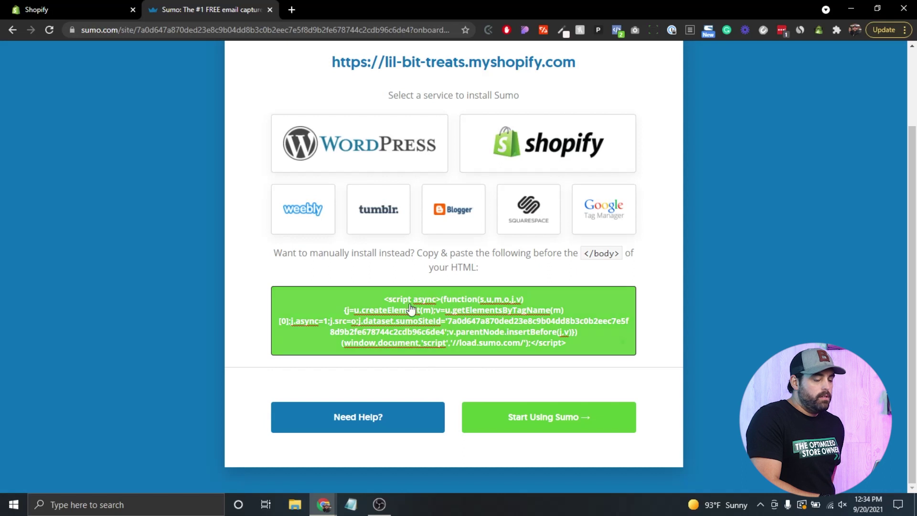
pyautogui.click(102, 7)
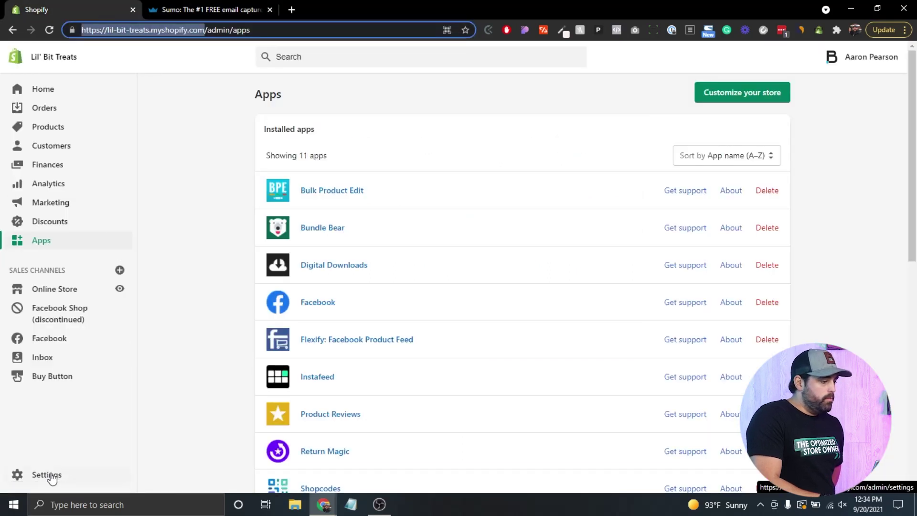
# - Open the live Venture theme's theme.liquid layout file in the code editor
pyautogui.click(51, 296)
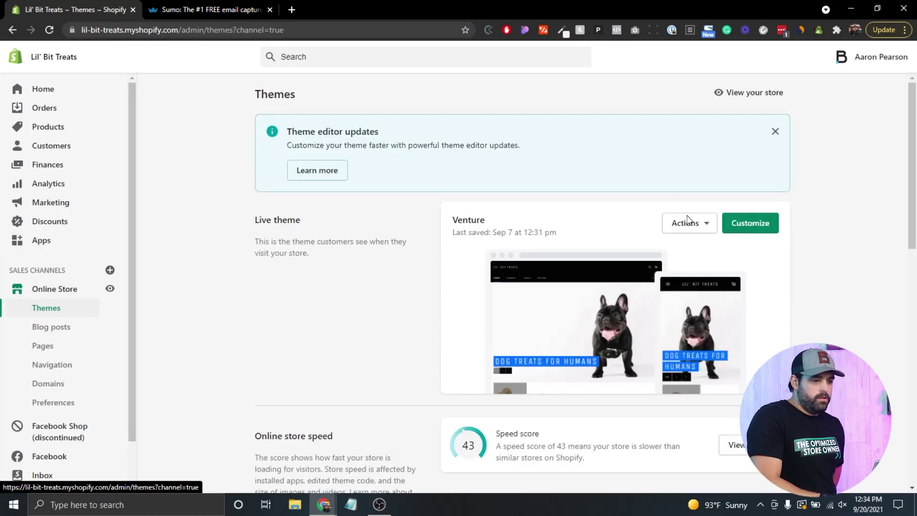
pyautogui.click(706, 231)
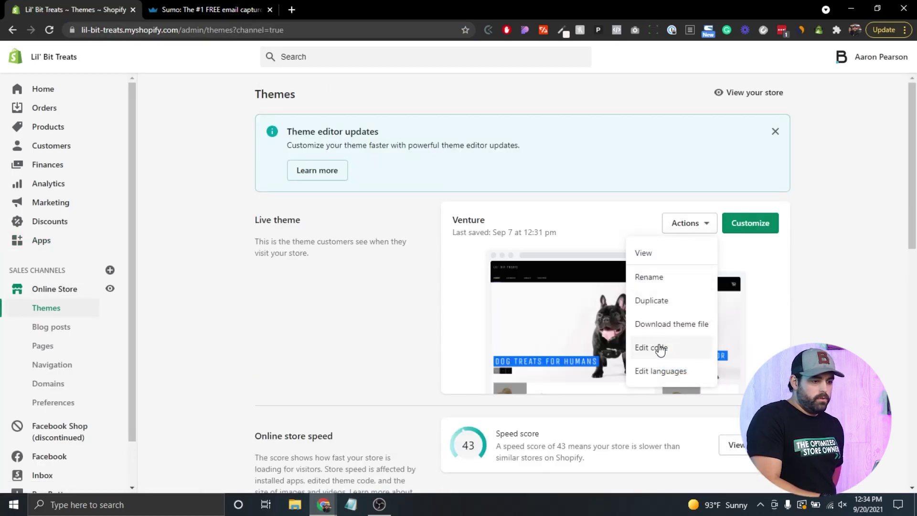
pyautogui.click(654, 350)
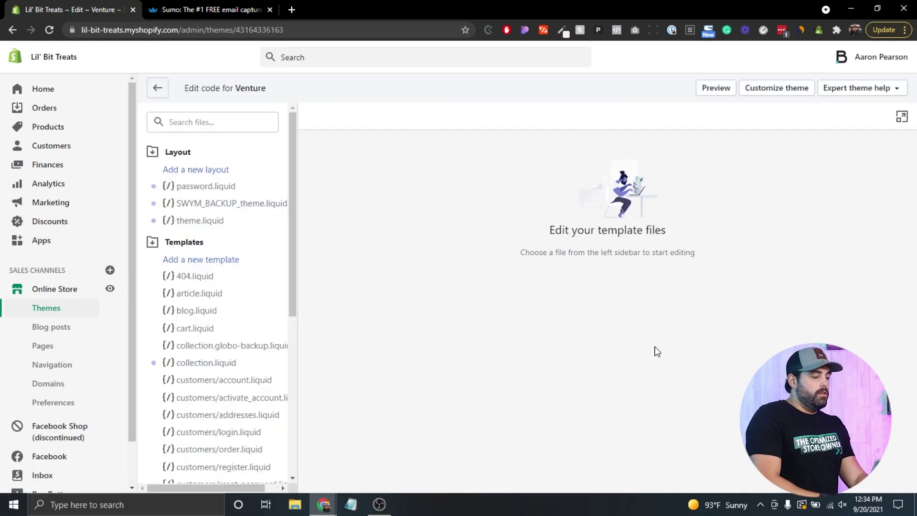
pyautogui.click(201, 223)
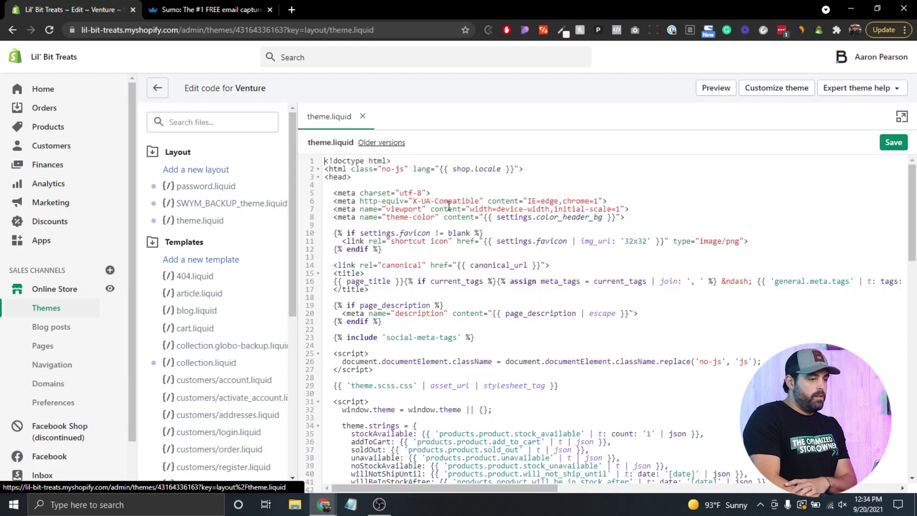
pyautogui.click(739, 216)
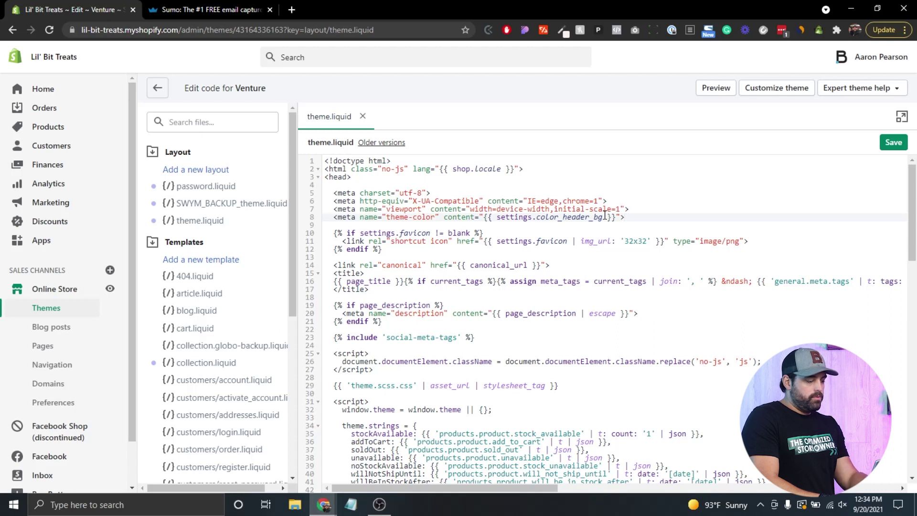
# - Paste the Sumo script on a new line above </body> at line 121 and save
pyautogui.hotkey('ctrl', 'f')
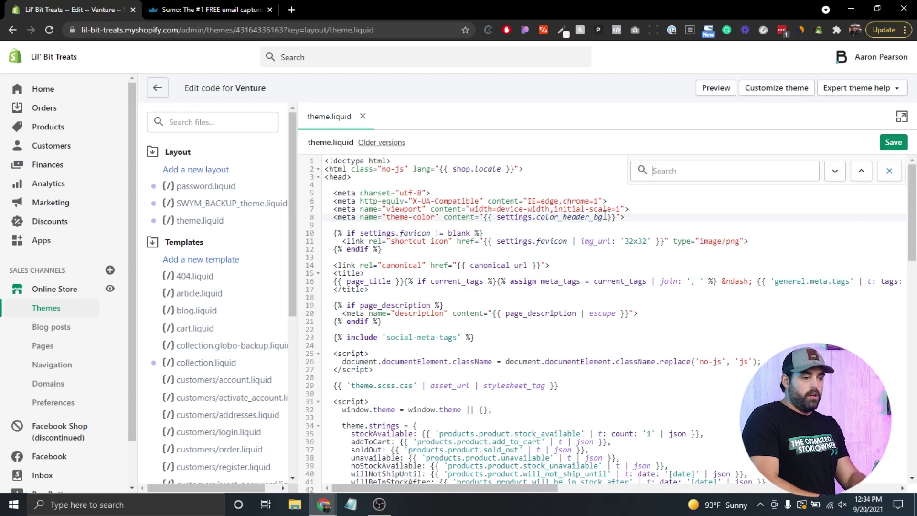
pyautogui.write('</')
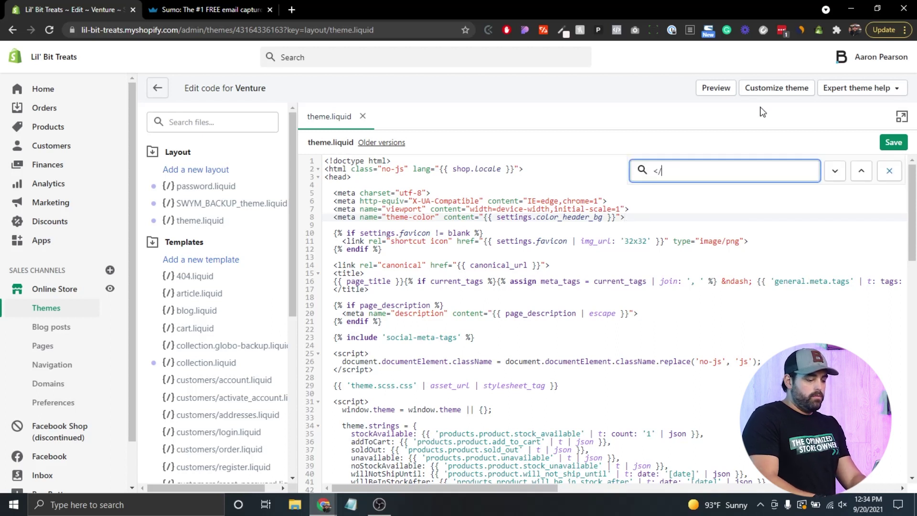
pyautogui.write('body>')
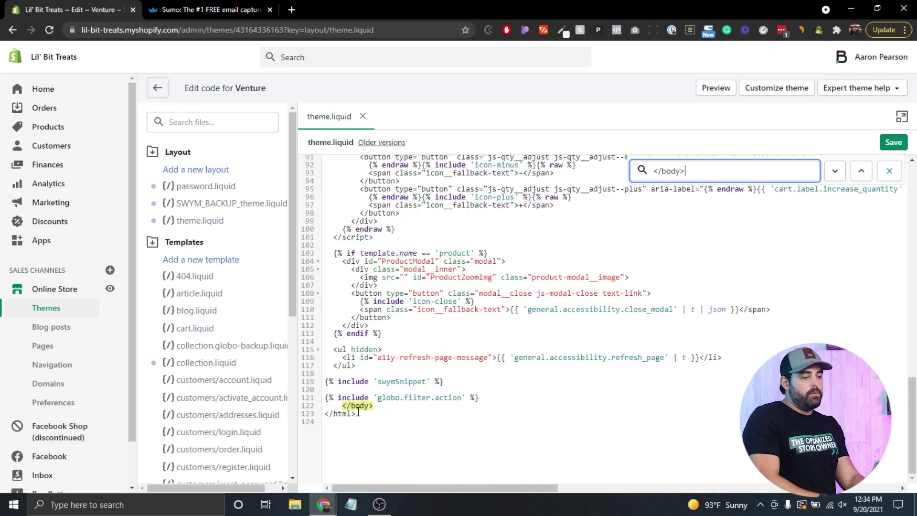
pyautogui.click(491, 398)
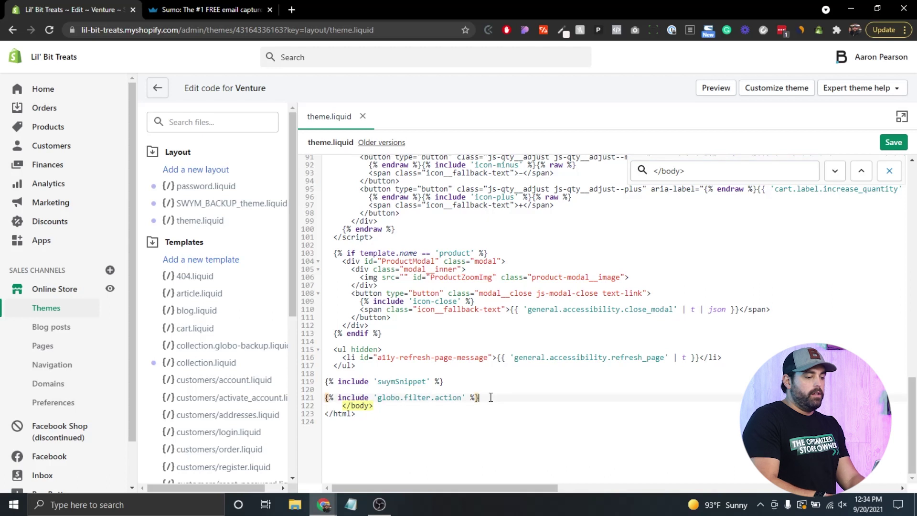
pyautogui.press('Return')
pyautogui.press('Return')
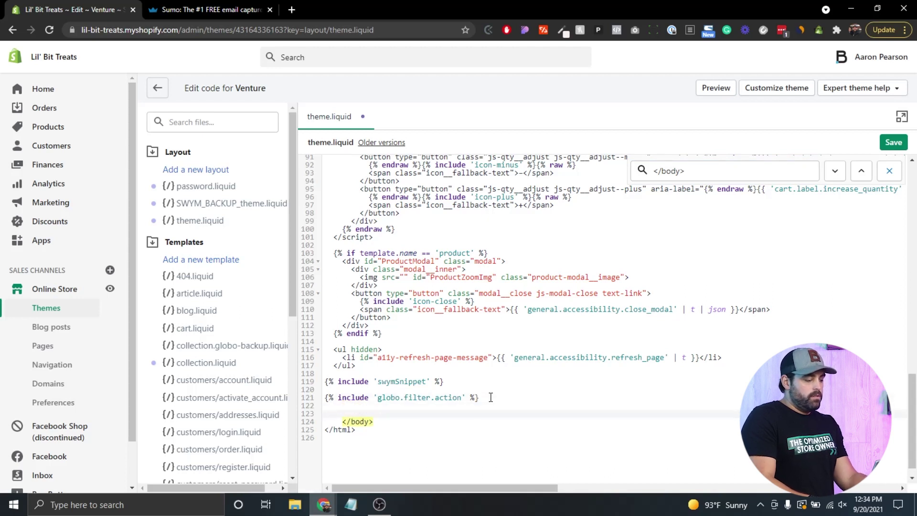
pyautogui.hotkey('ctrl', 'v')
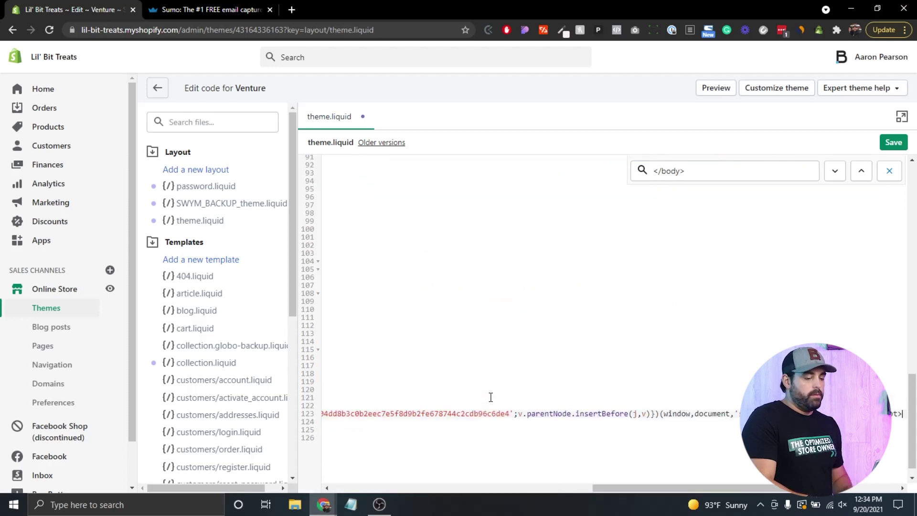
pyautogui.hscroll(-10, 557, 437)
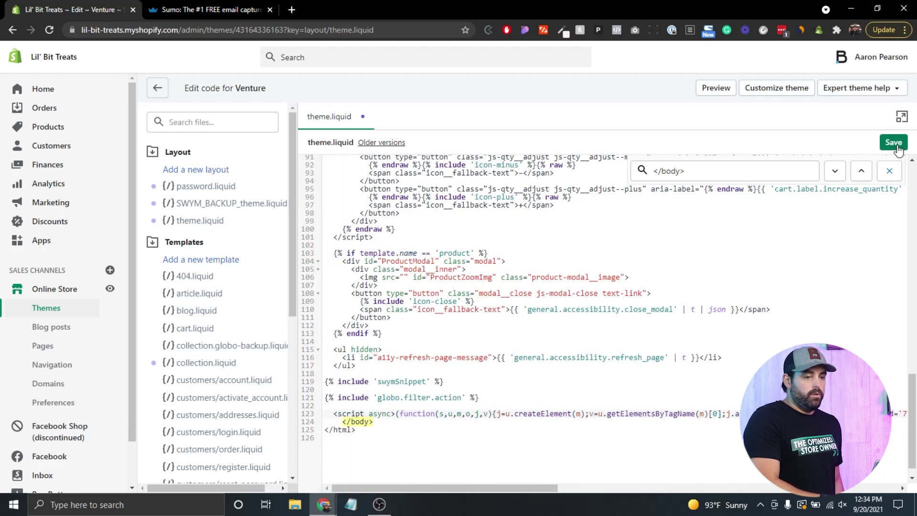
pyautogui.click(896, 144)
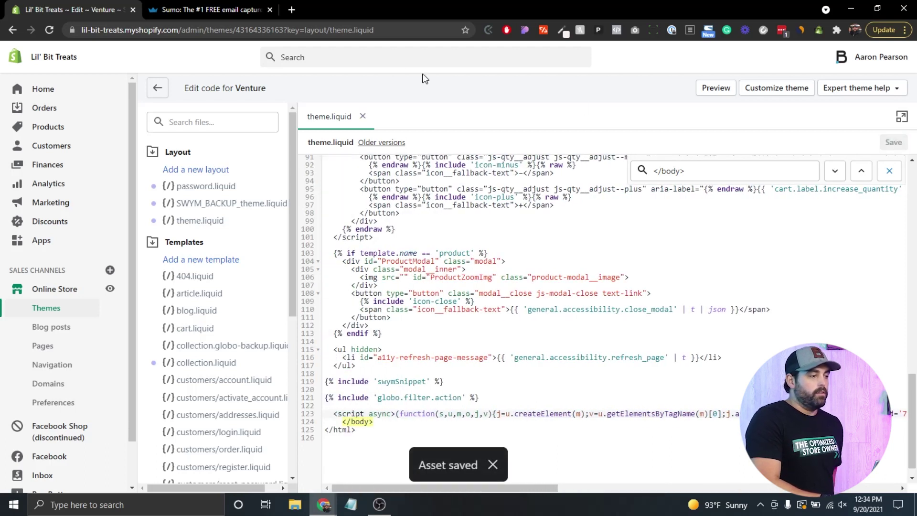
pyautogui.click(193, 9)
# - Continue into Sumo and edit the suggested Join Our Newsletter popup, advancing to Form Type
pyautogui.click(537, 424)
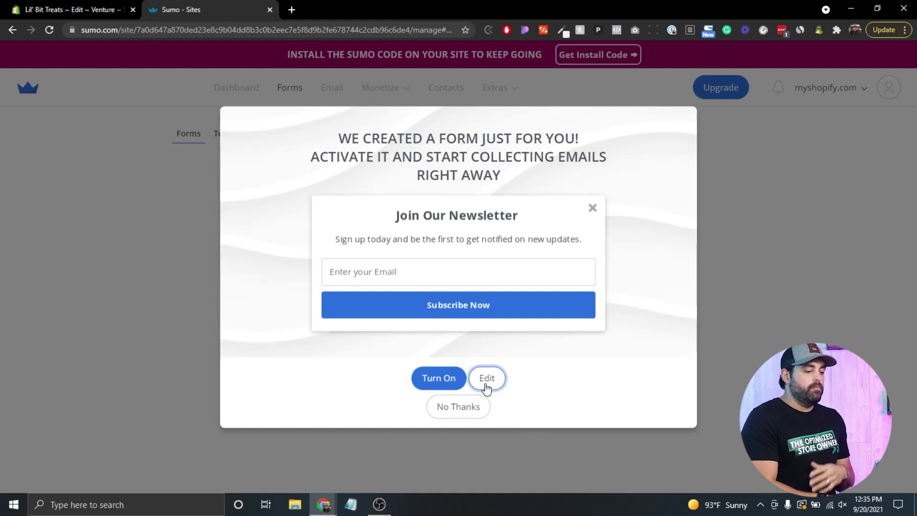
pyautogui.click(486, 385)
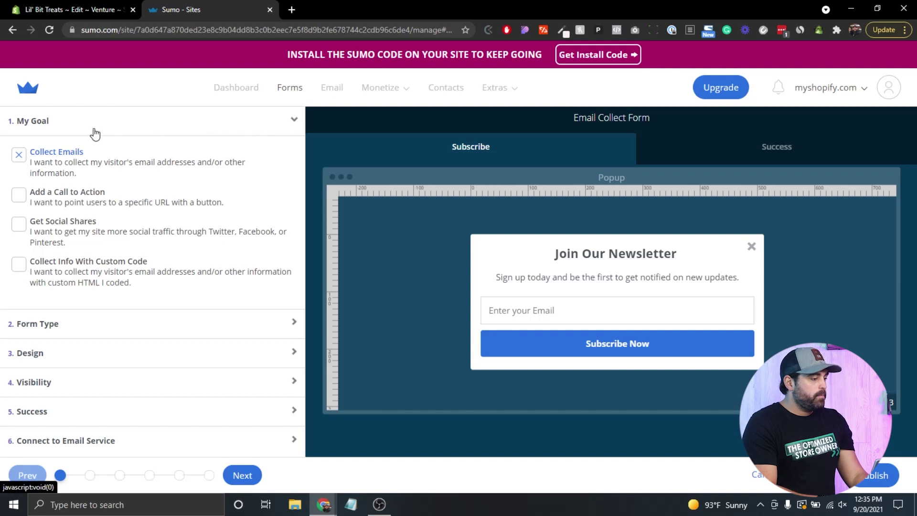
pyautogui.click(75, 324)
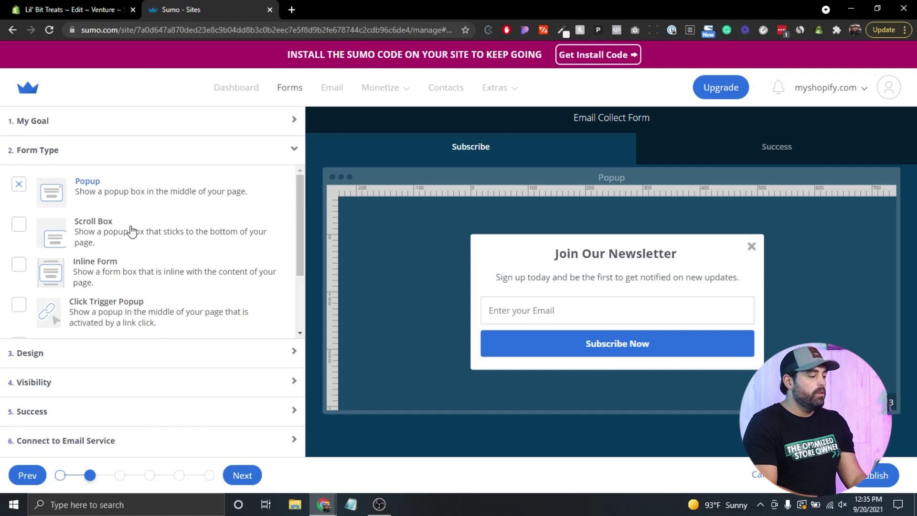
# - Scroll the Forms list to see the paused Email Collect Form with 0 views
pyautogui.scroll(-2, 130, 230)
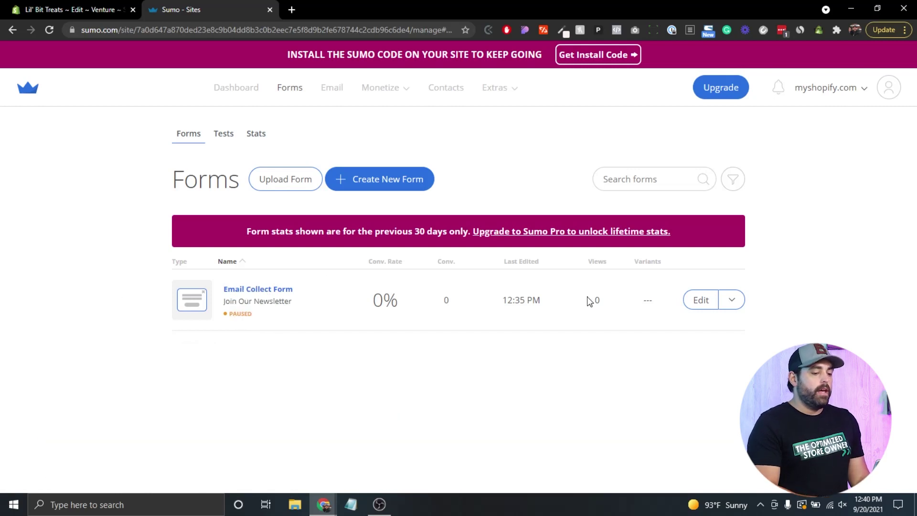
# - Reopen the Email Collect Form and review its Collect Emails goal and Popup form type
pyautogui.click(694, 304)
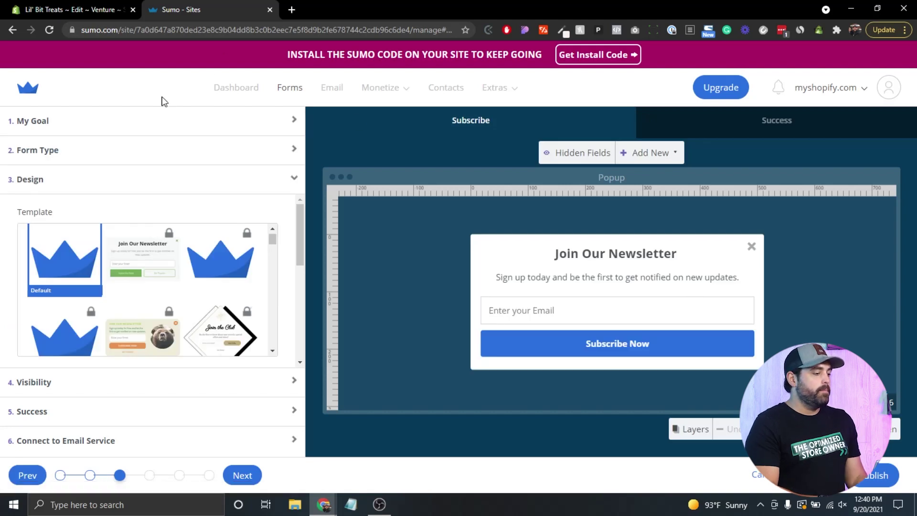
pyautogui.click(121, 123)
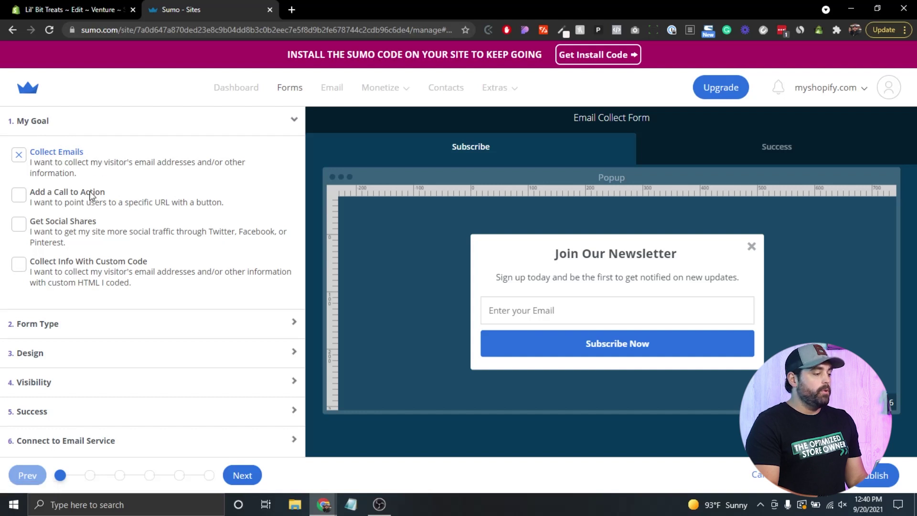
pyautogui.click(53, 329)
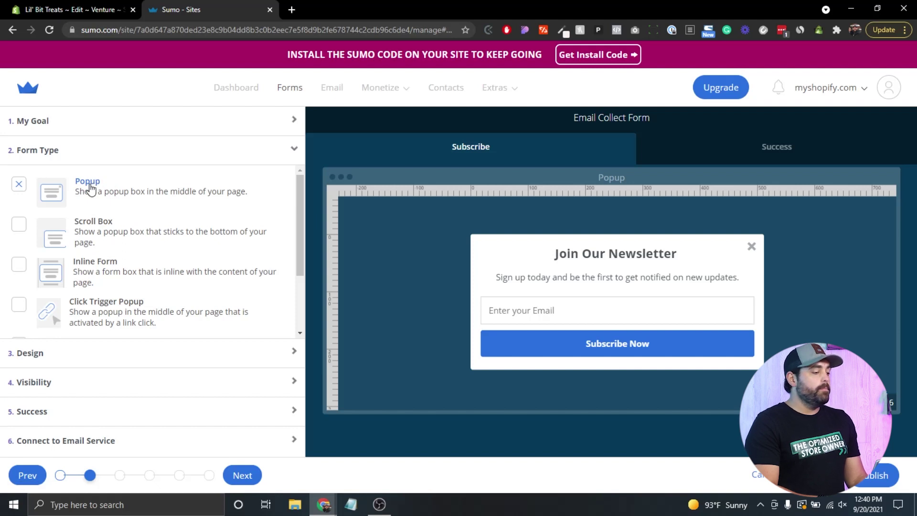
pyautogui.scroll(-2, 154, 277)
pyautogui.scroll(2, 158, 280)
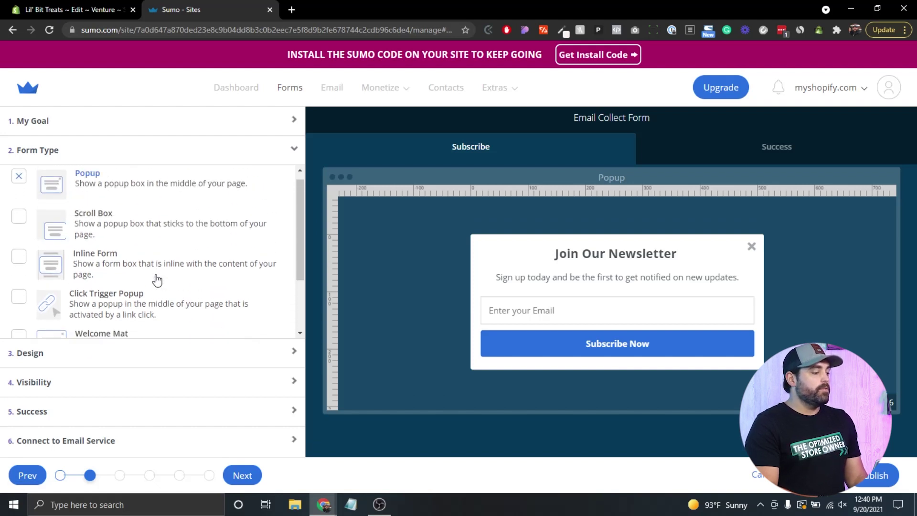
pyautogui.scroll(1, 158, 281)
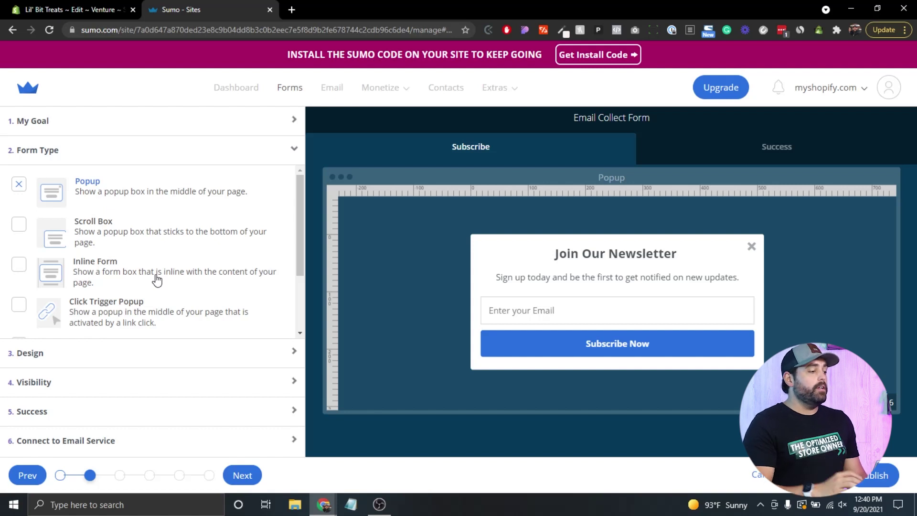
# - Browse the Design templates, keep Default, and select the 550 by 254 popup background
pyautogui.click(79, 358)
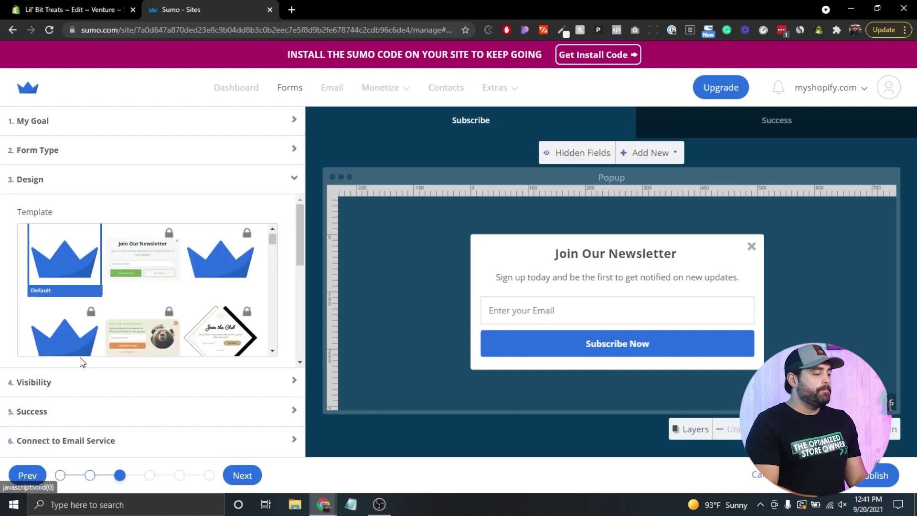
pyautogui.scroll(1, 71, 266)
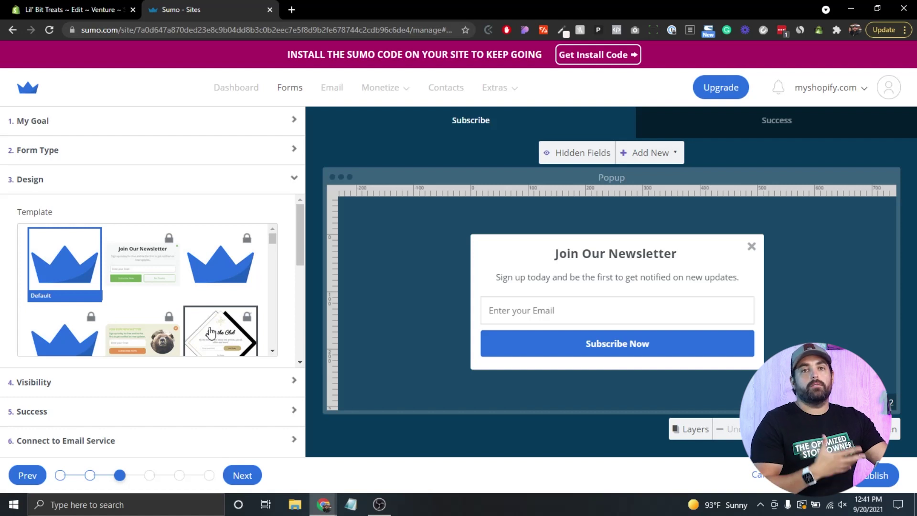
pyautogui.scroll(-3, 210, 332)
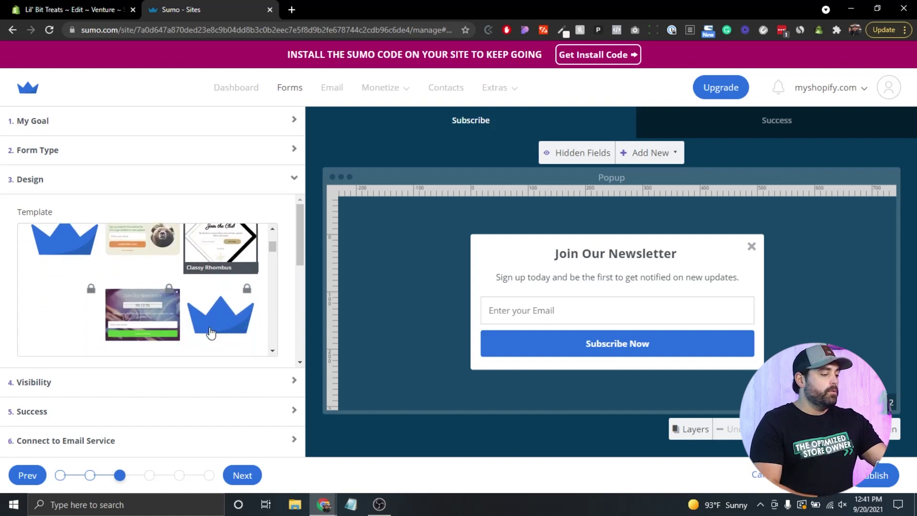
pyautogui.scroll(-3, 210, 332)
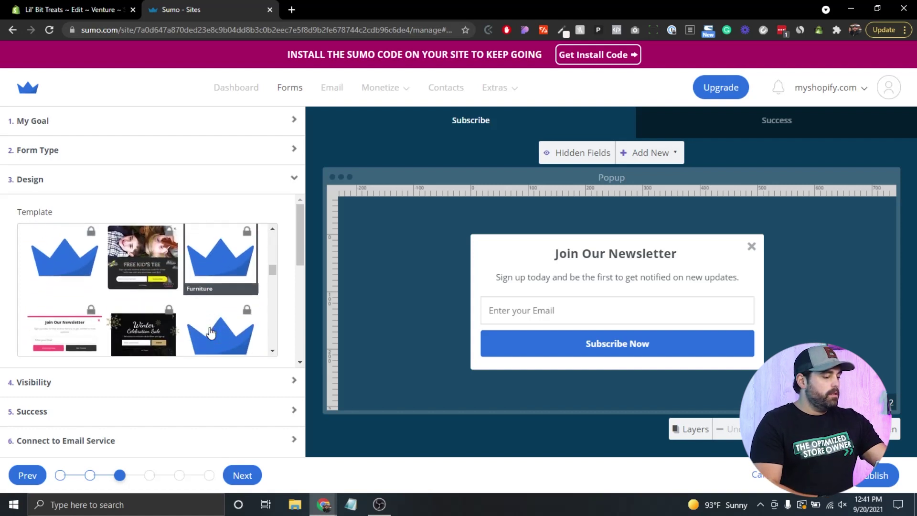
pyautogui.scroll(-5, 210, 332)
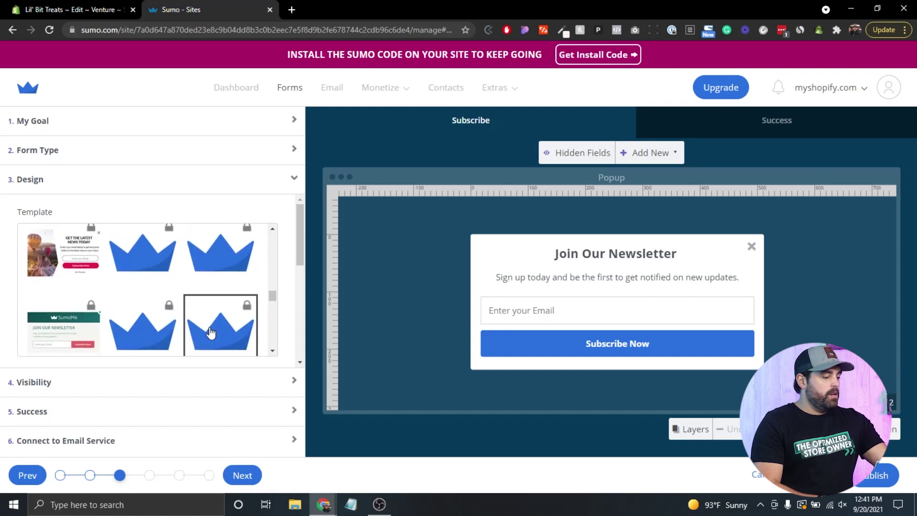
pyautogui.scroll(-5, 210, 332)
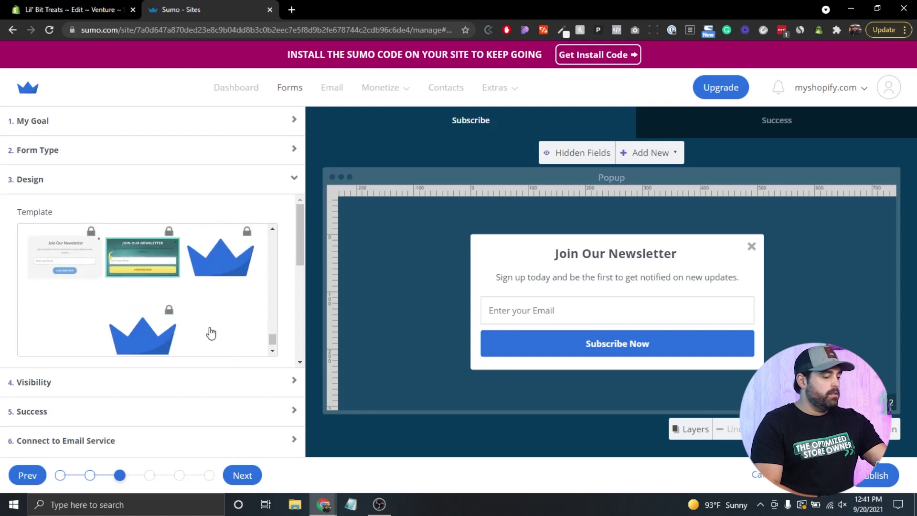
pyautogui.scroll(5, 212, 332)
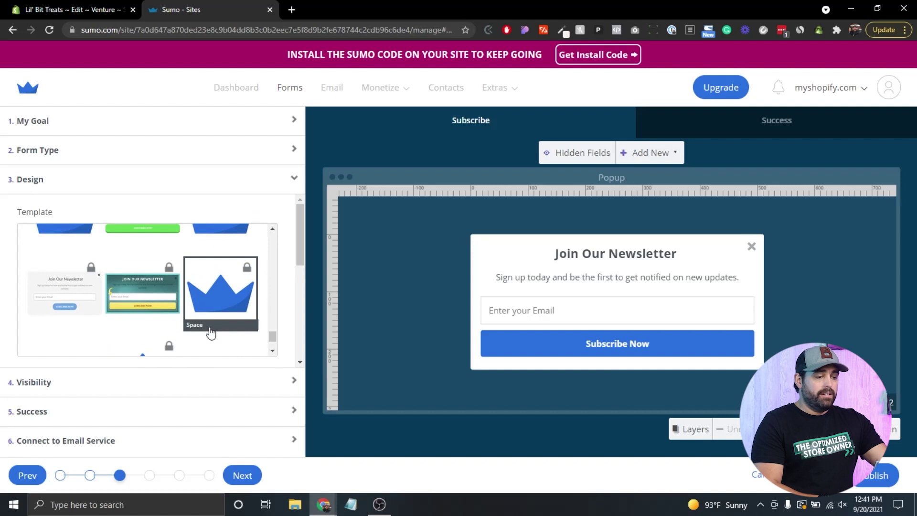
pyautogui.scroll(5, 210, 333)
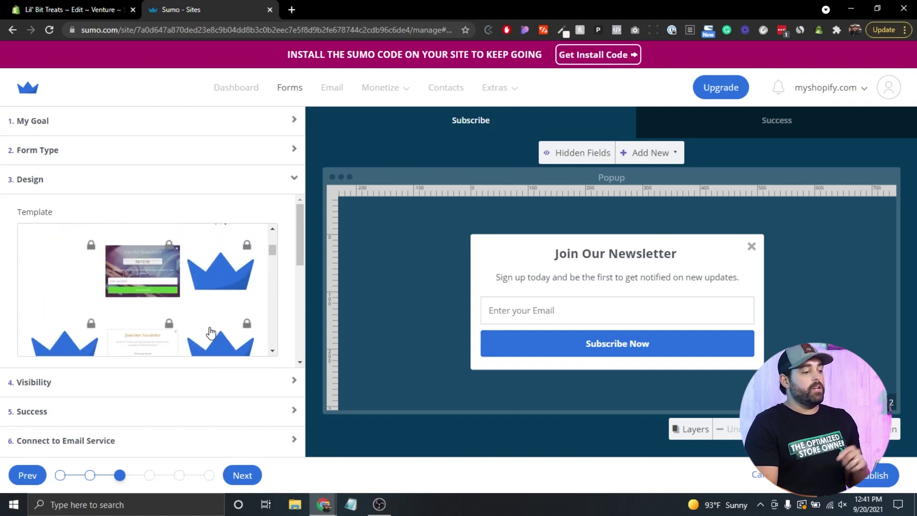
pyautogui.click(661, 240)
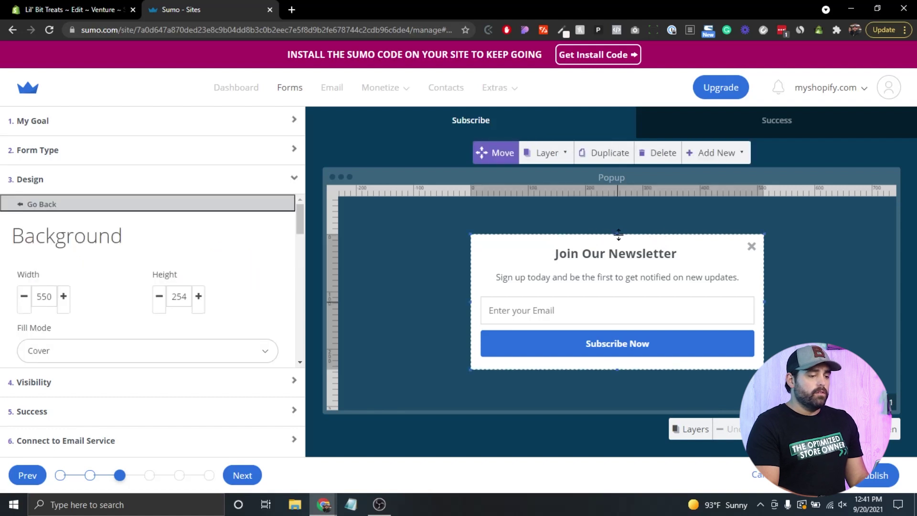
# - Resize the popup to 591 by 295 and move the close icon to its top-right corner
pyautogui.moveTo(617, 234); pyautogui.dragTo(617, 212)
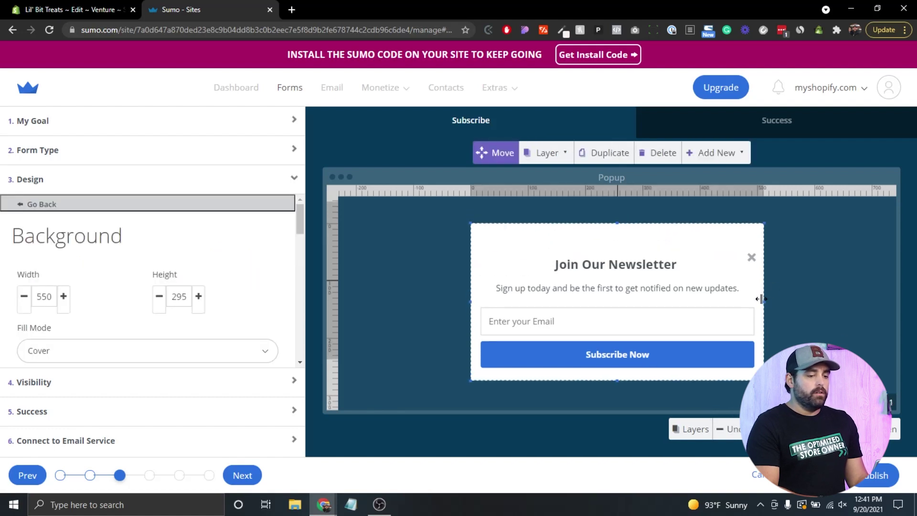
pyautogui.moveTo(761, 299); pyautogui.dragTo(784, 301)
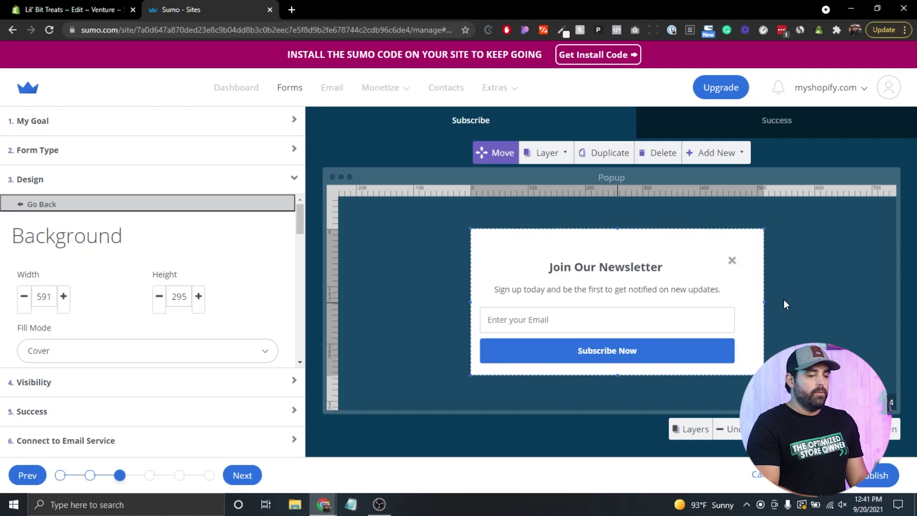
pyautogui.click(731, 261)
pyautogui.moveTo(731, 261); pyautogui.dragTo(754, 240)
# - Dismiss the Add New element list and open the Join Our Newsletter heading's text settings
pyautogui.click(688, 154)
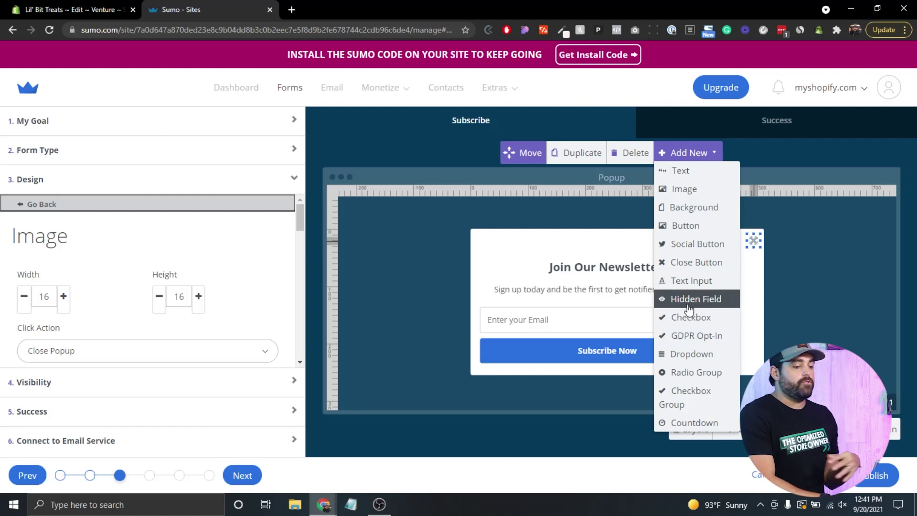
pyautogui.click(708, 153)
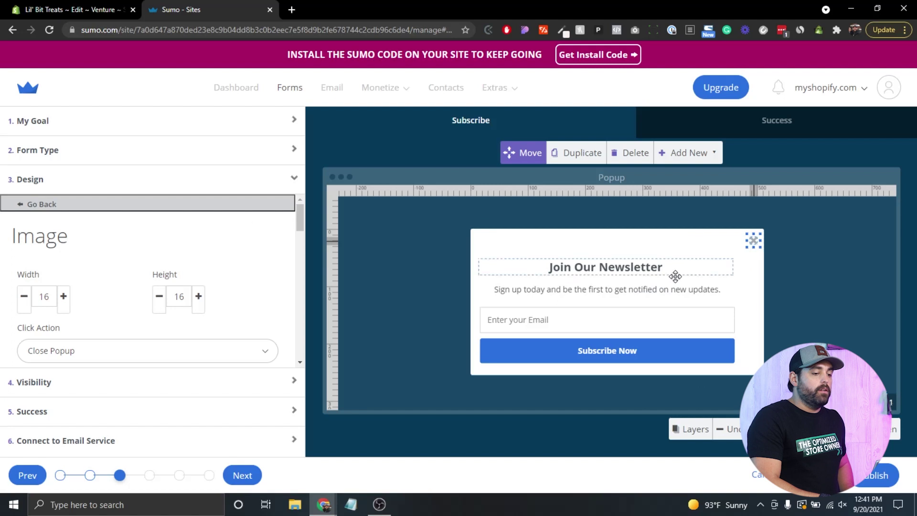
pyautogui.click(574, 269)
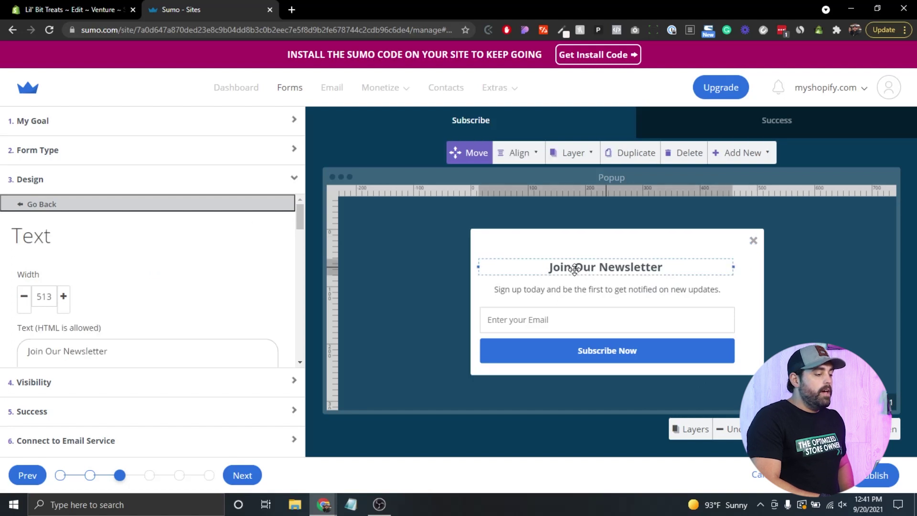
pyautogui.scroll(-1, 111, 293)
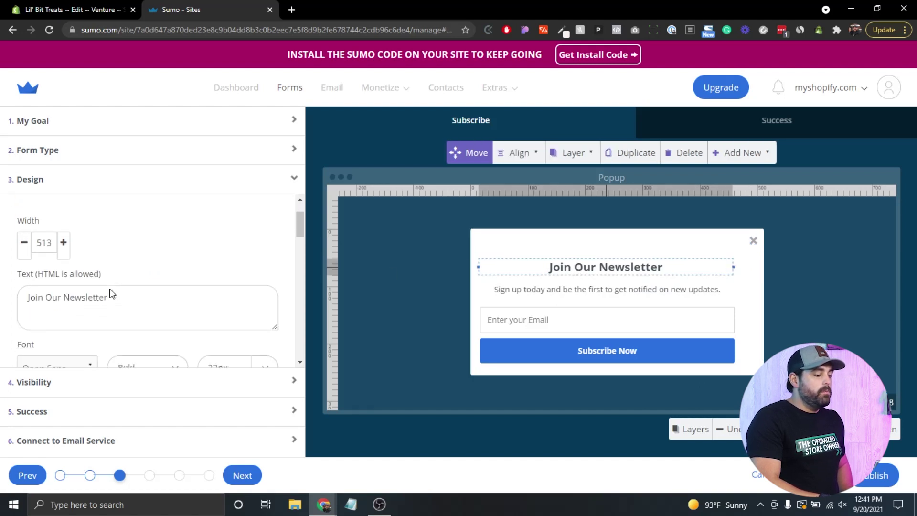
pyautogui.scroll(-1, 111, 293)
pyautogui.scroll(-3, 119, 284)
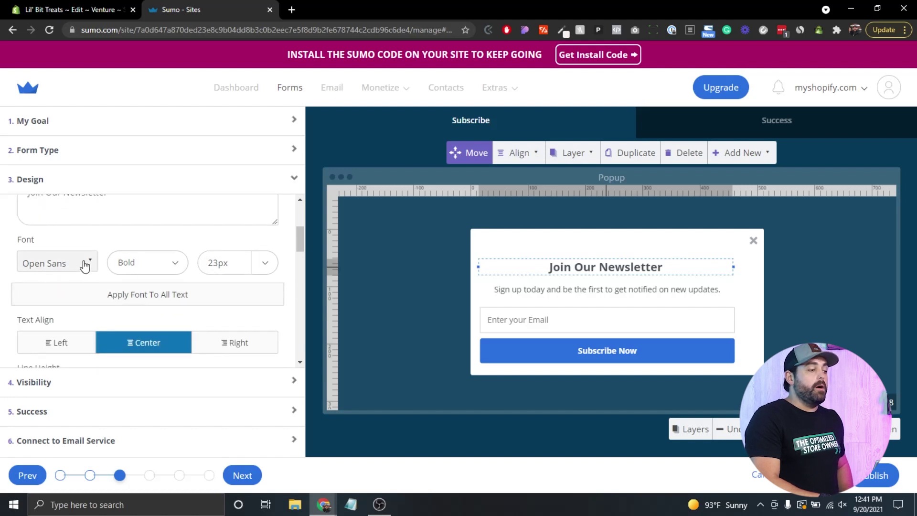
pyautogui.scroll(-2, 88, 270)
pyautogui.scroll(-1, 88, 270)
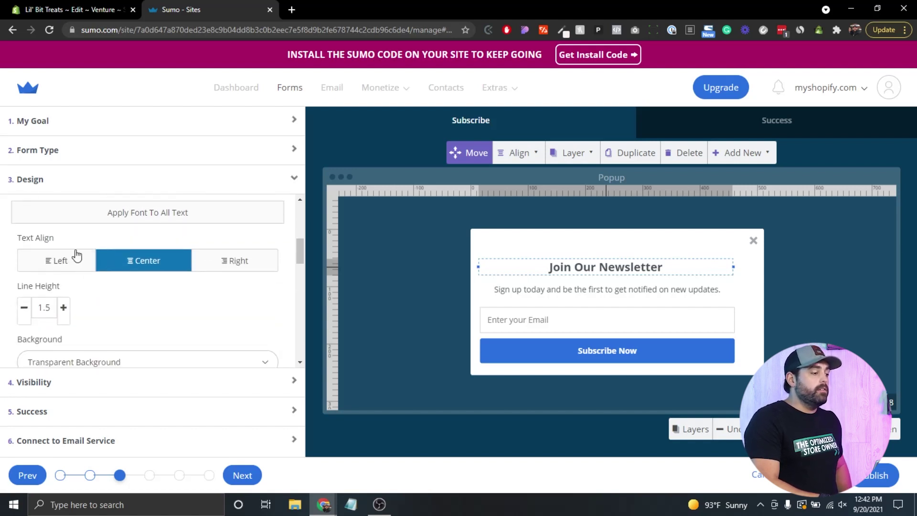
pyautogui.scroll(-3, 186, 322)
pyautogui.scroll(8, 186, 322)
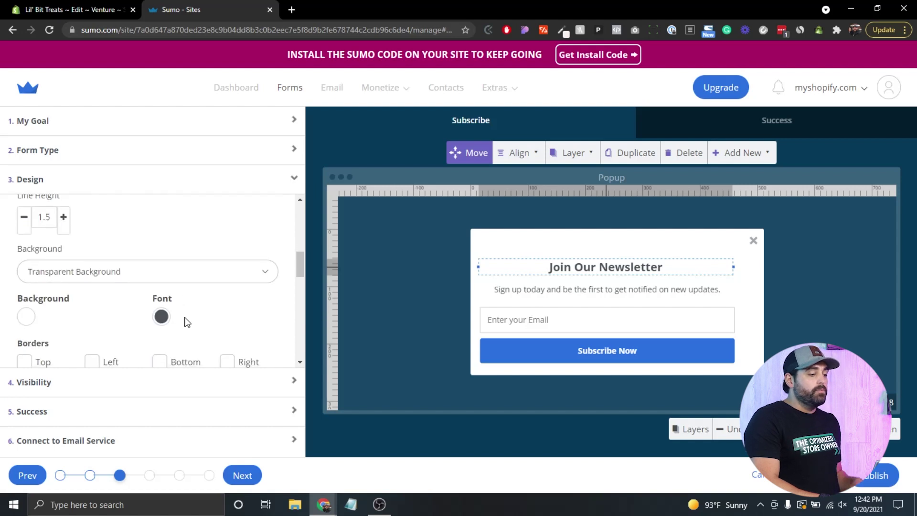
pyautogui.scroll(4, 185, 322)
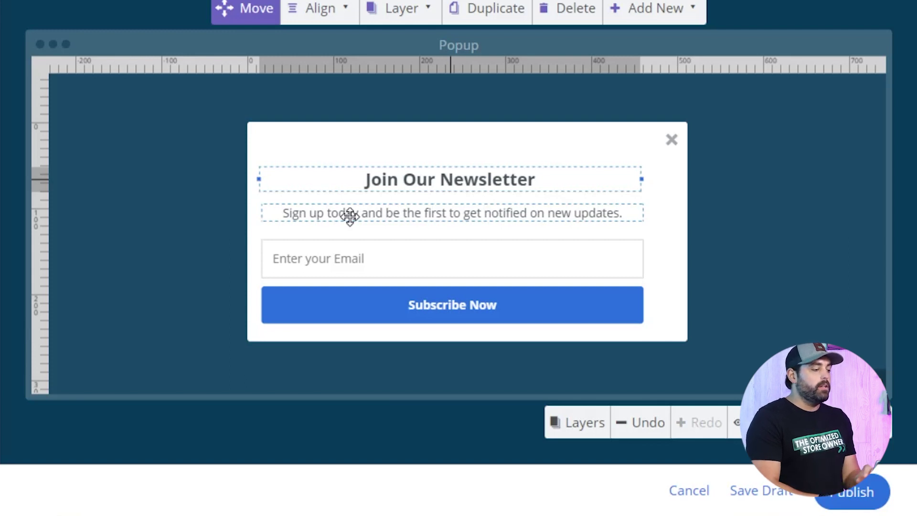
pyautogui.click(349, 216)
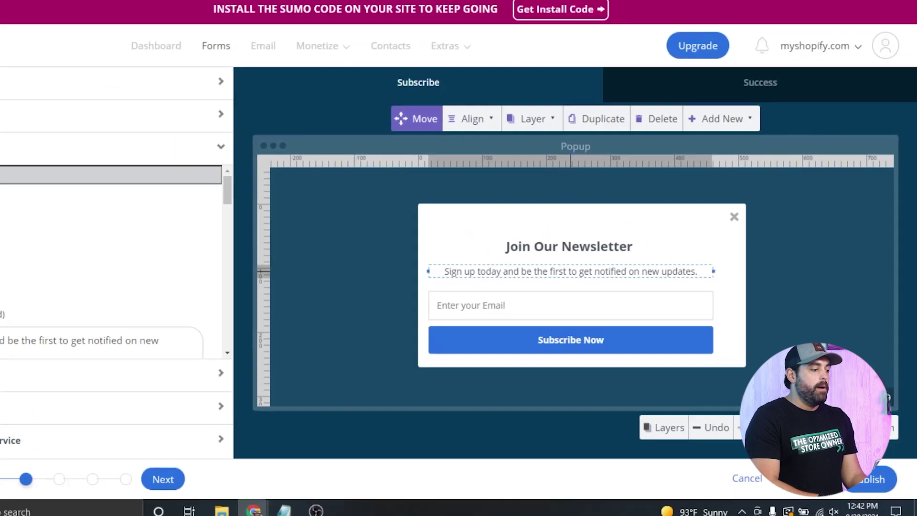
pyautogui.press('Escape')
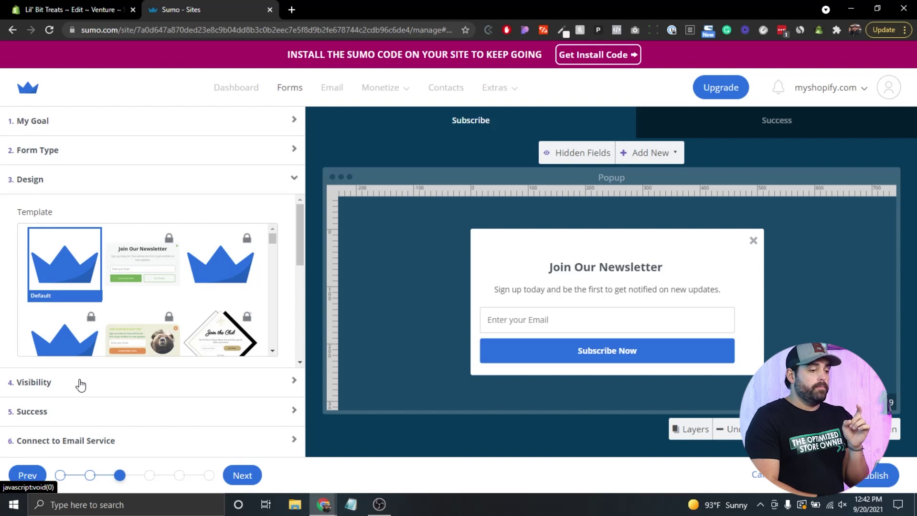
# - Set the popup's visibility to Manual Mode with a Timed trigger
pyautogui.click(81, 383)
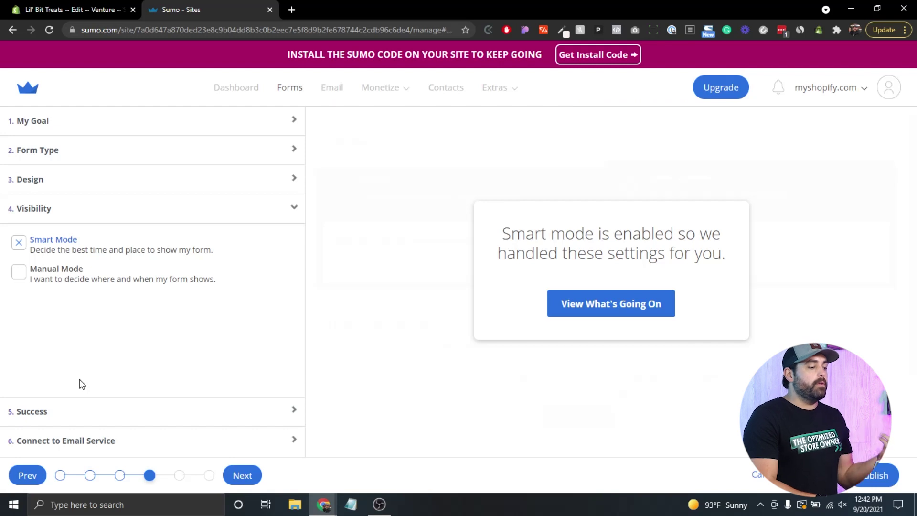
pyautogui.click(36, 274)
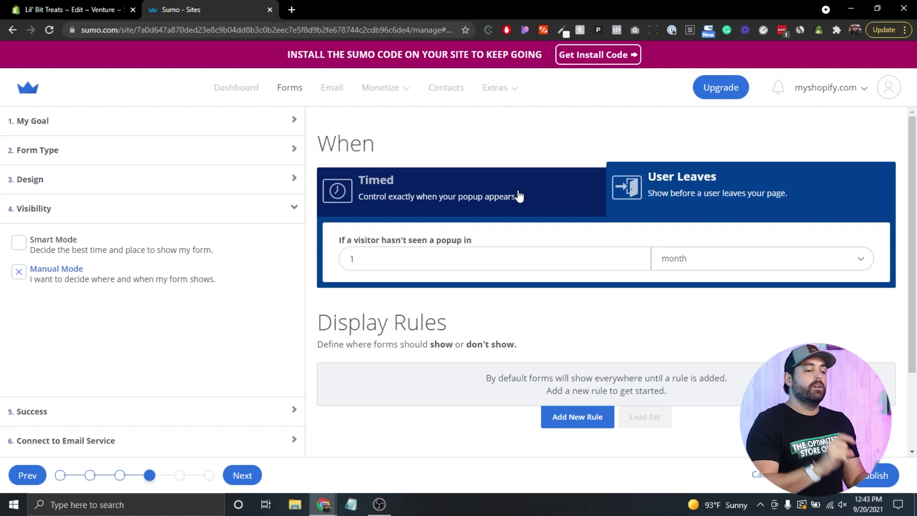
pyautogui.click(385, 182)
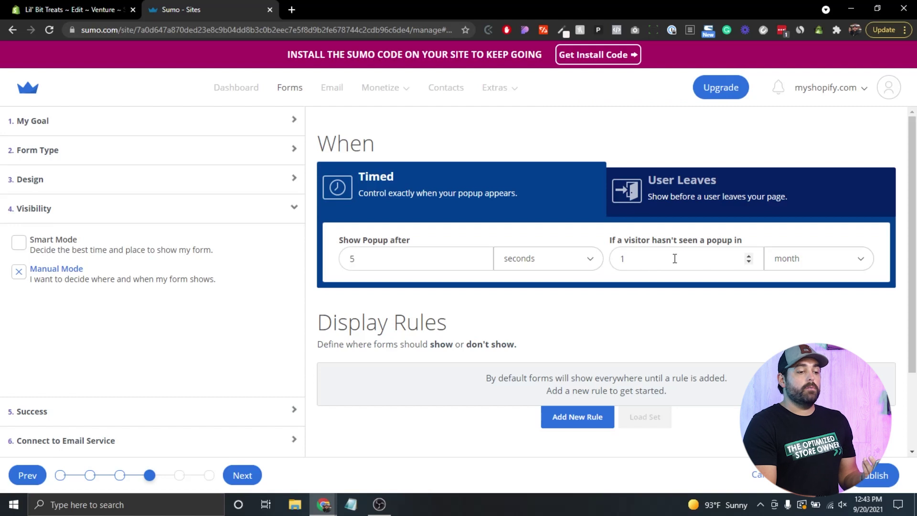
# - Expand the advanced visibility options for the 5-second timed popup, then continue to Success
pyautogui.scroll(-2, 489, 280)
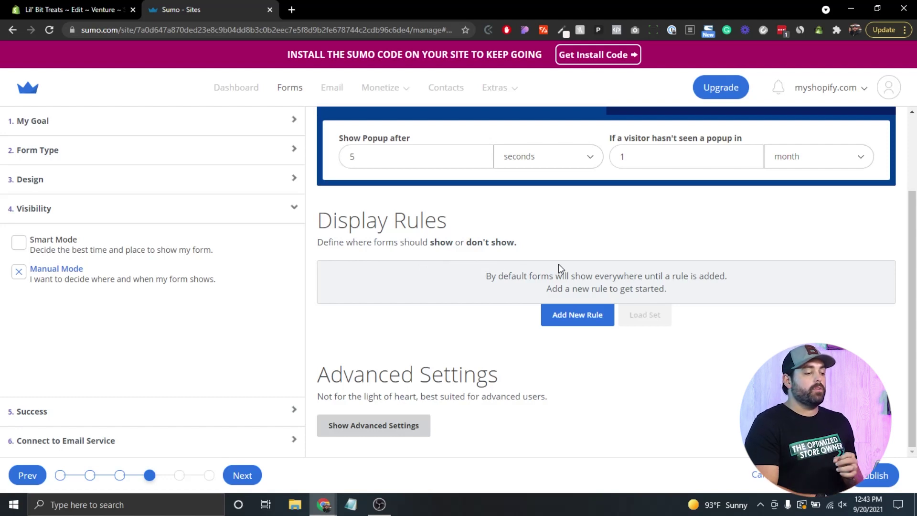
pyautogui.click(389, 425)
pyautogui.scroll(-1, 654, 340)
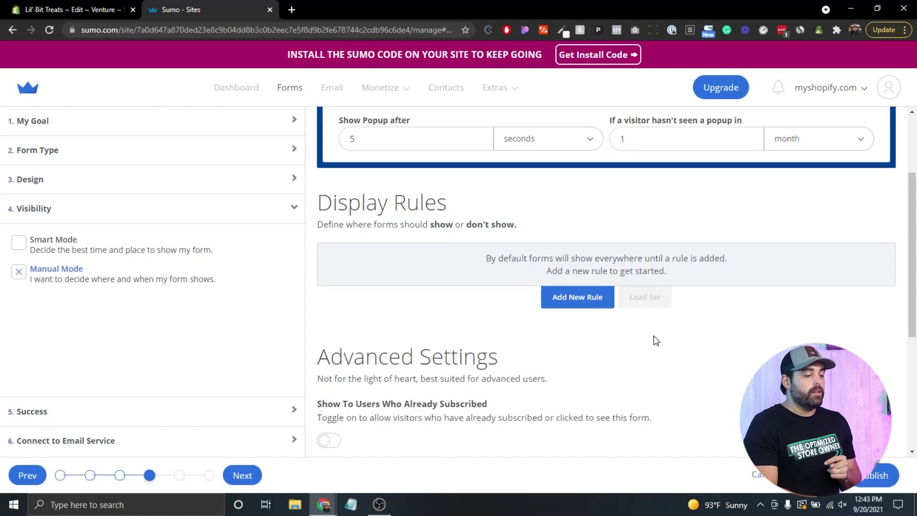
pyautogui.scroll(-3, 655, 341)
pyautogui.scroll(-2, 708, 273)
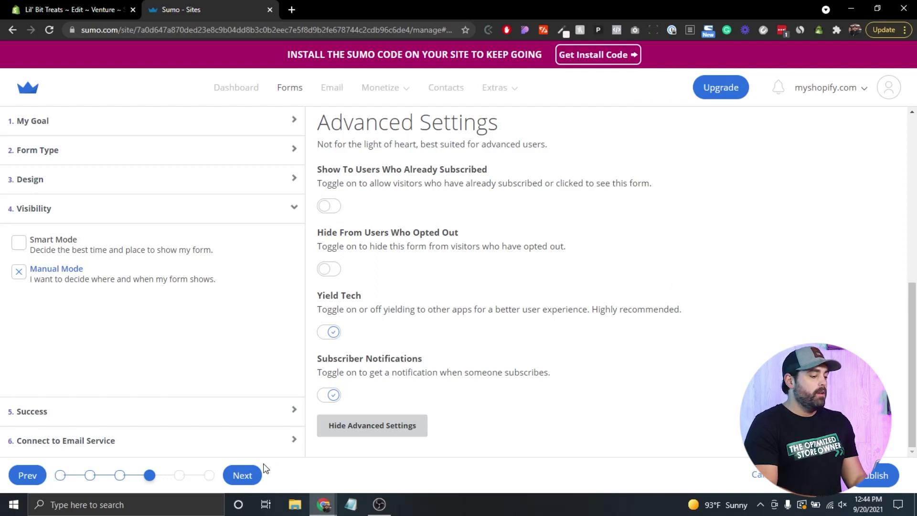
pyautogui.click(243, 476)
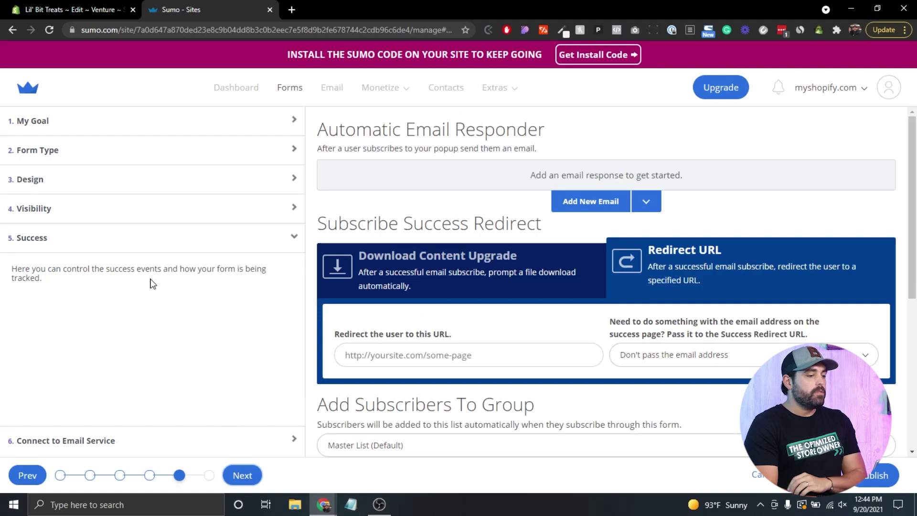
# - Compare the popup's success message preview against the signup form, then bring up the form's Success settings
pyautogui.click(66, 183)
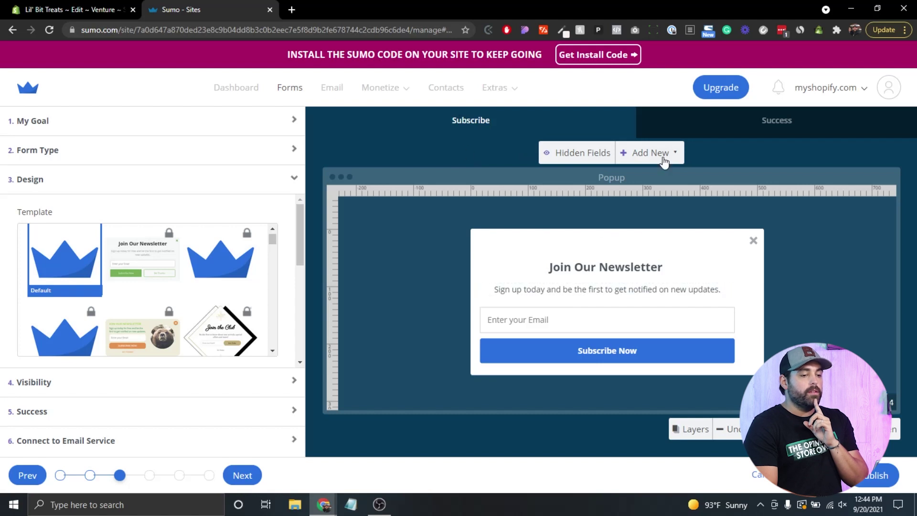
pyautogui.click(778, 123)
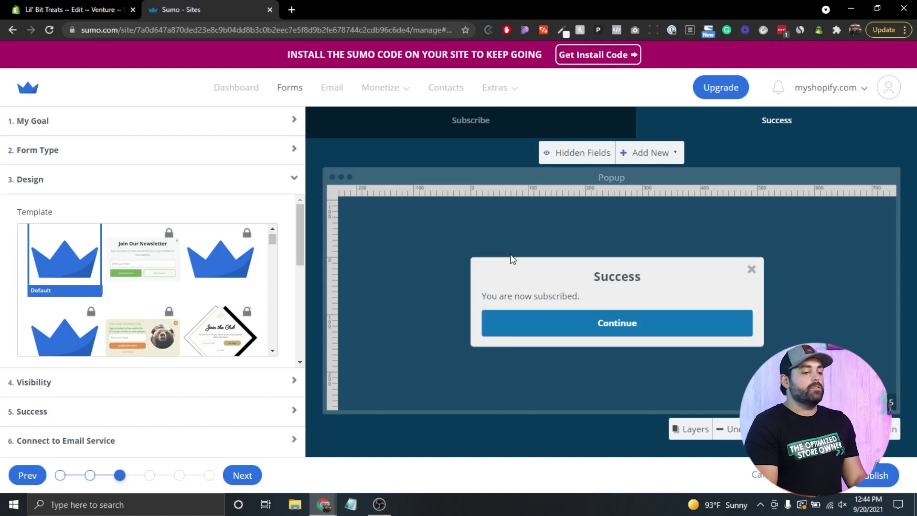
pyautogui.click(462, 128)
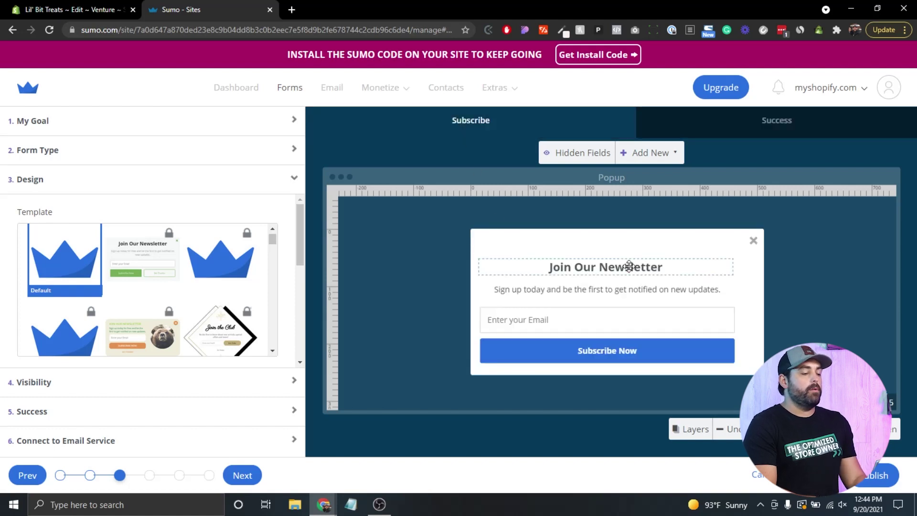
pyautogui.click(761, 128)
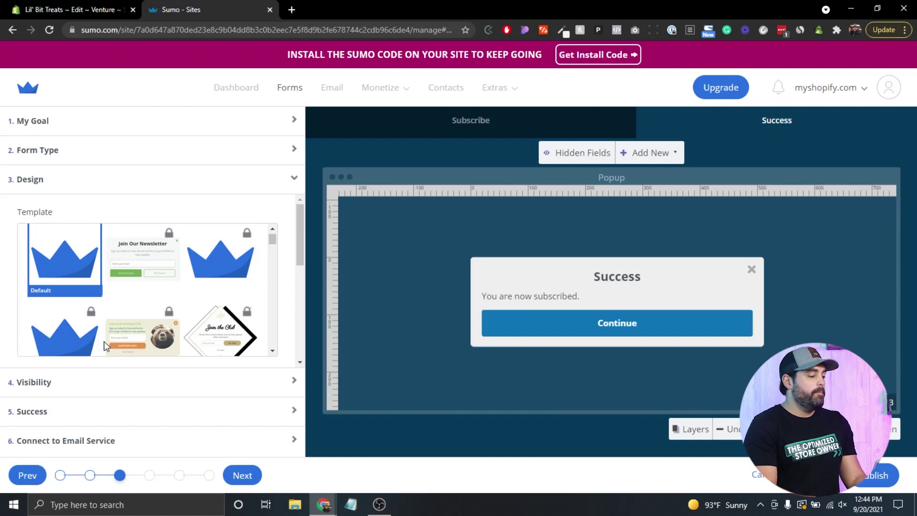
pyautogui.scroll(-2, 139, 334)
pyautogui.click(101, 419)
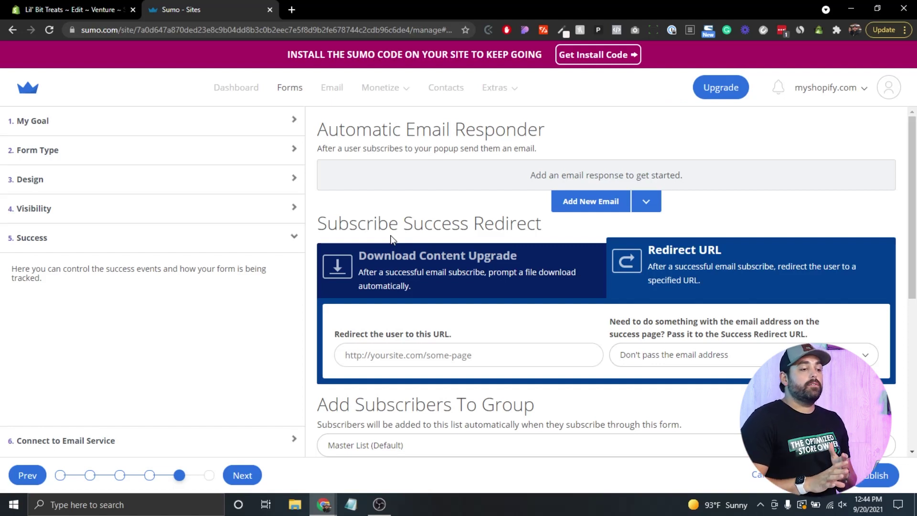
# - Browse the email service integrations, then publish the Join Our Newsletter Email Collect Form
pyautogui.scroll(-6, 513, 199)
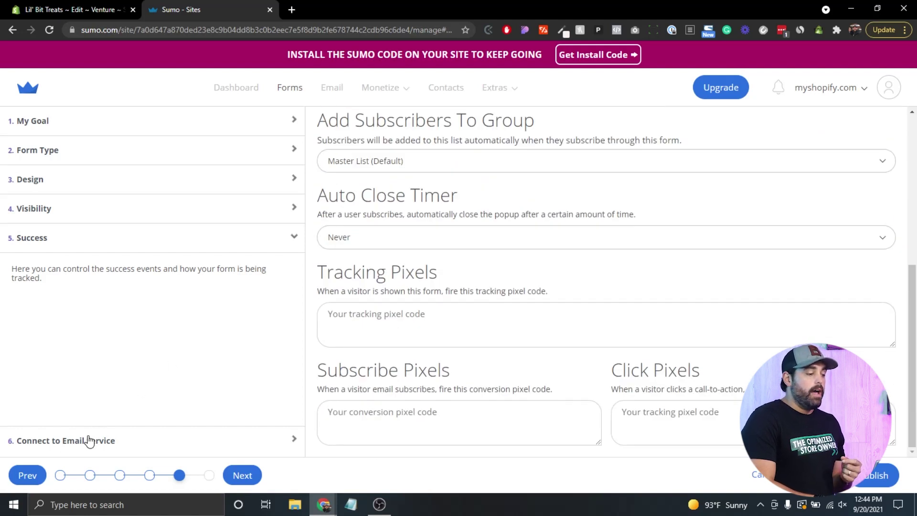
pyautogui.click(90, 440)
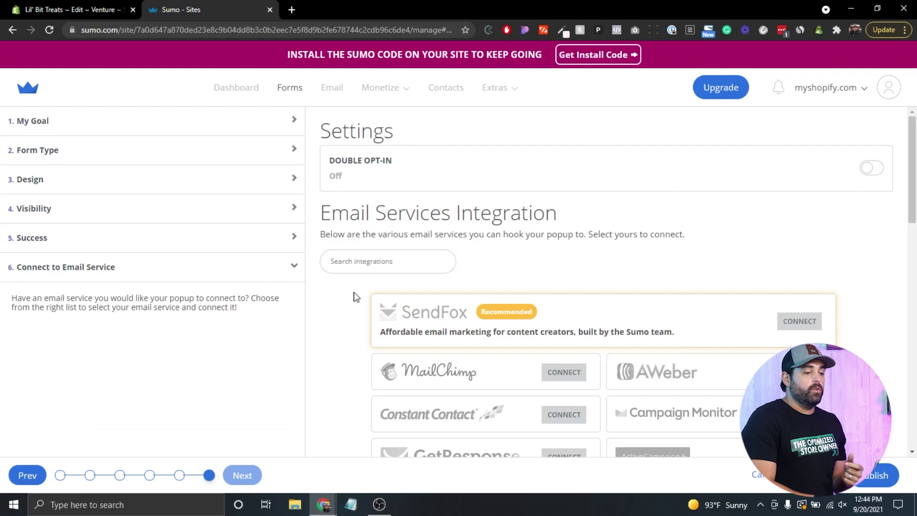
pyautogui.scroll(-1, 421, 208)
pyautogui.scroll(-2, 421, 208)
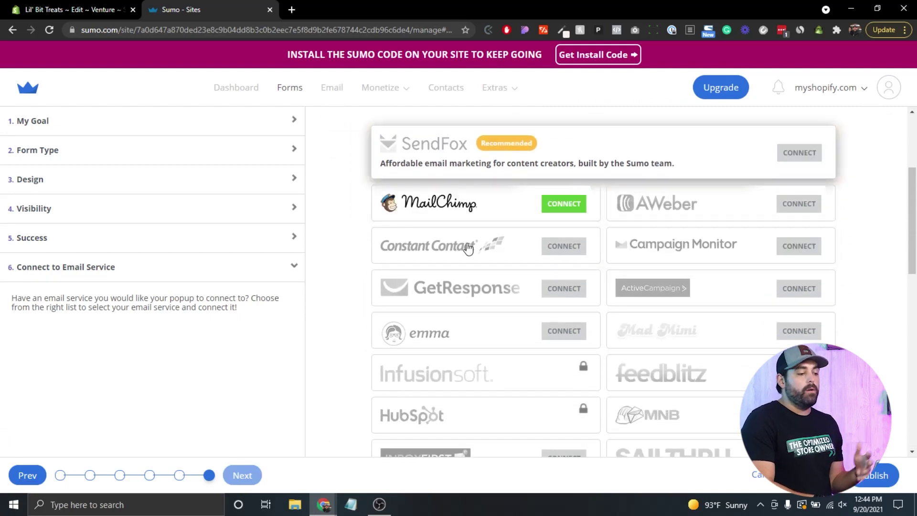
pyautogui.scroll(-4, 371, 310)
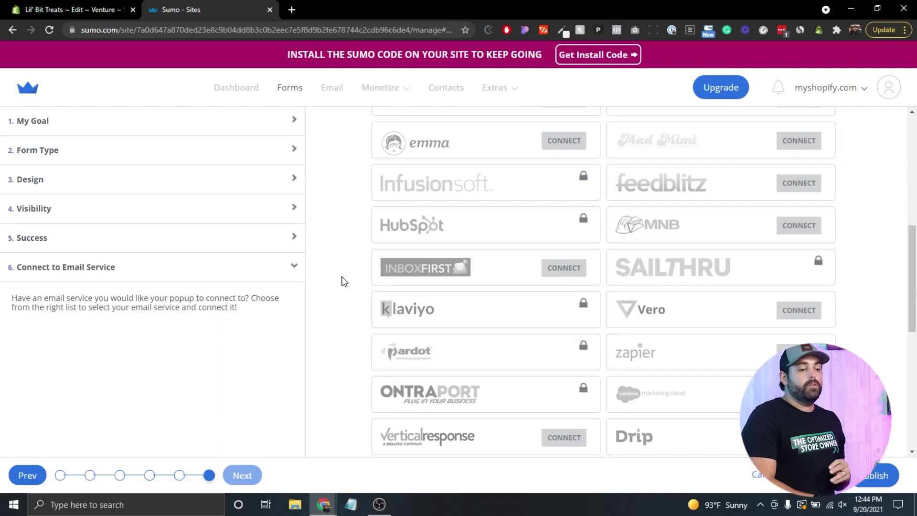
pyautogui.scroll(5, 341, 281)
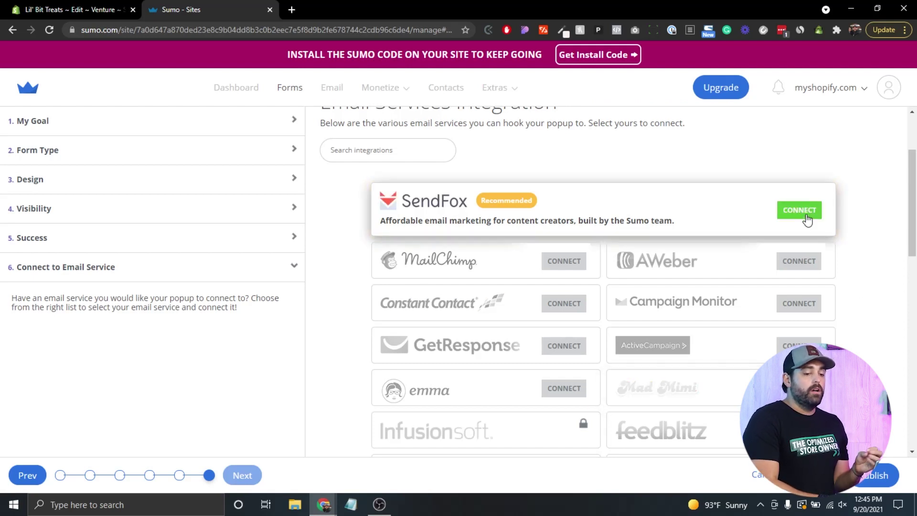
pyautogui.click(885, 475)
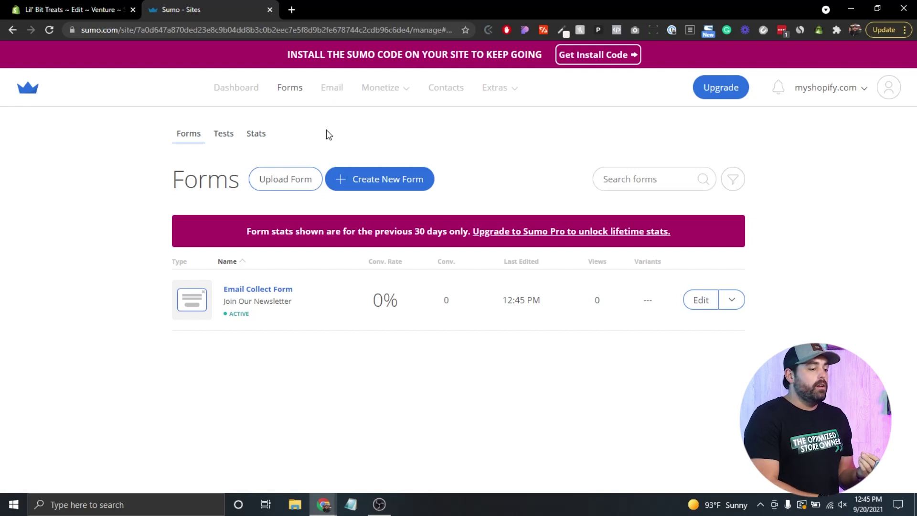
# - From Monetize > Shortcuts, create a new Reduce Cart Abandonment shortcut with its 10% OFF popup
pyautogui.click(379, 180)
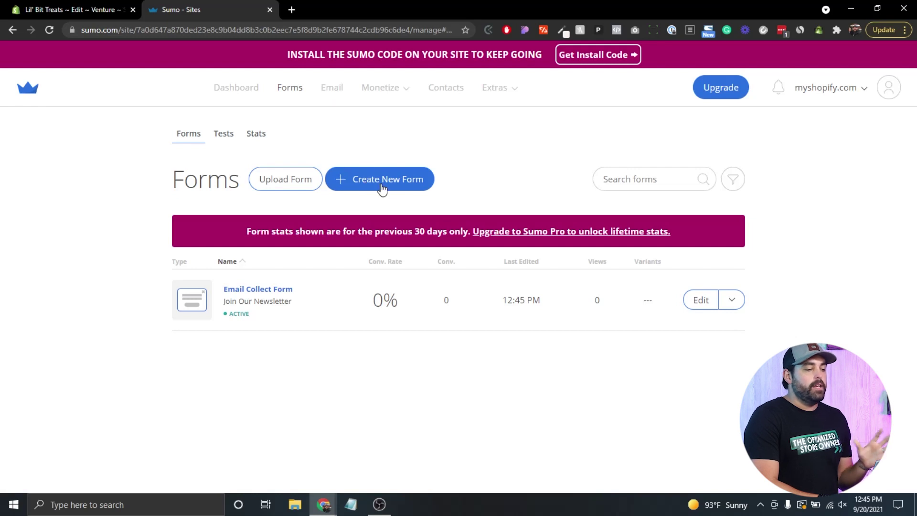
pyautogui.click(381, 88)
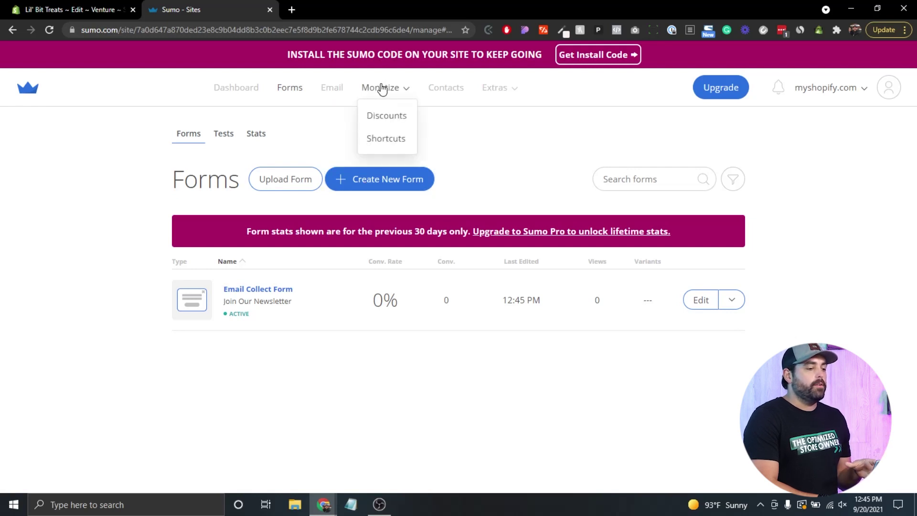
pyautogui.click(385, 140)
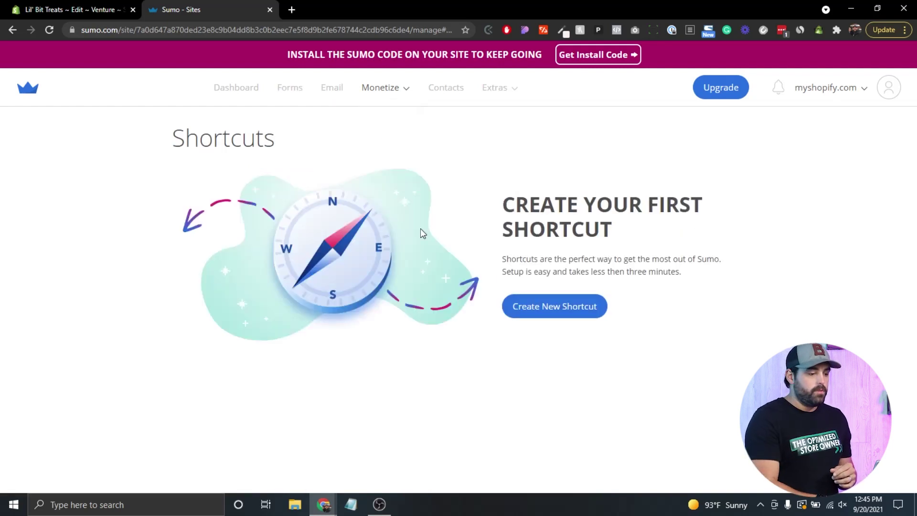
pyautogui.click(547, 308)
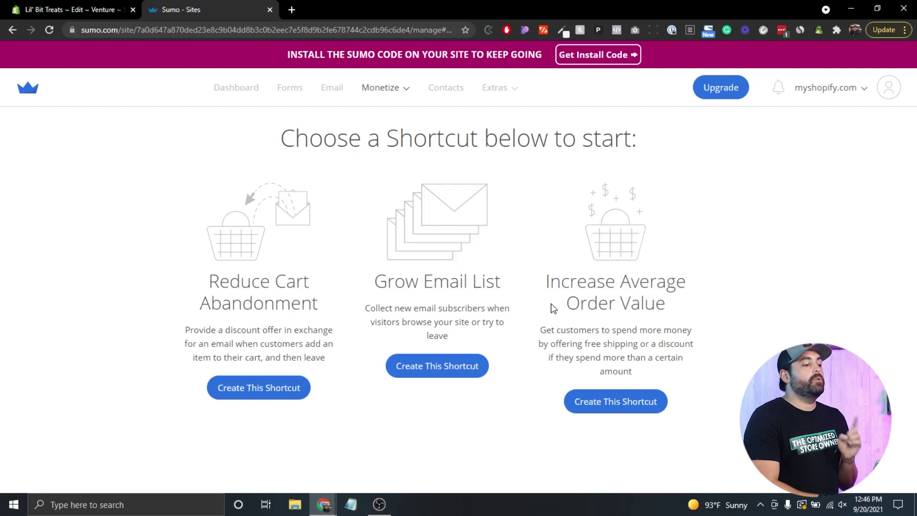
pyautogui.click(243, 388)
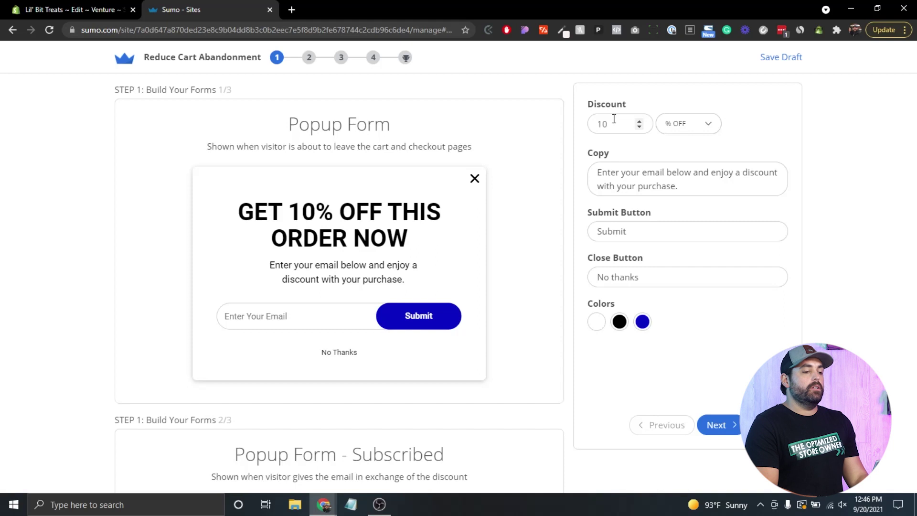
# - Make the offer FREE SHIPPING, then step through success popup, smart bar, discount email and display settings
pyautogui.click(613, 123)
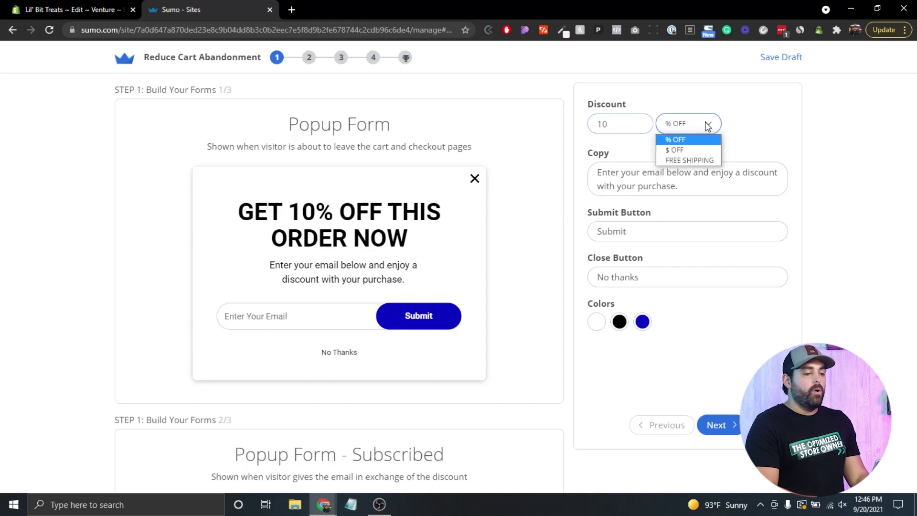
pyautogui.click(687, 160)
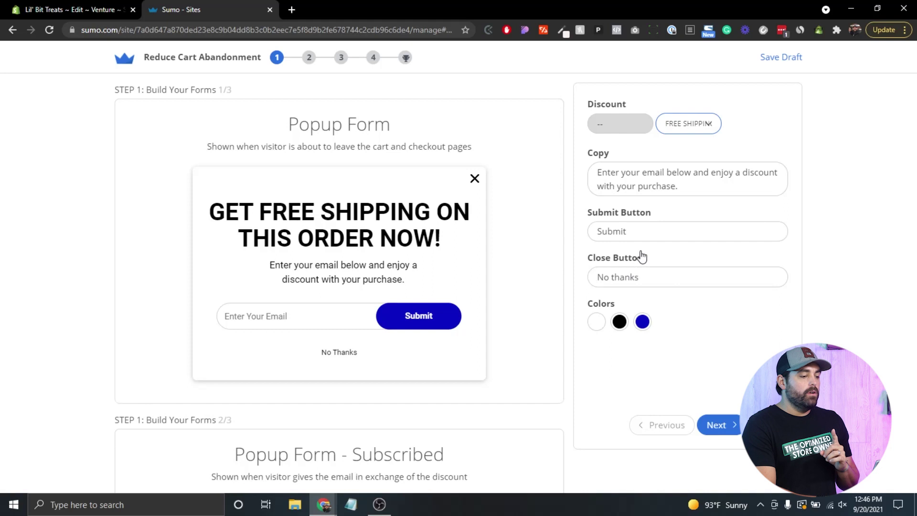
pyautogui.click(718, 425)
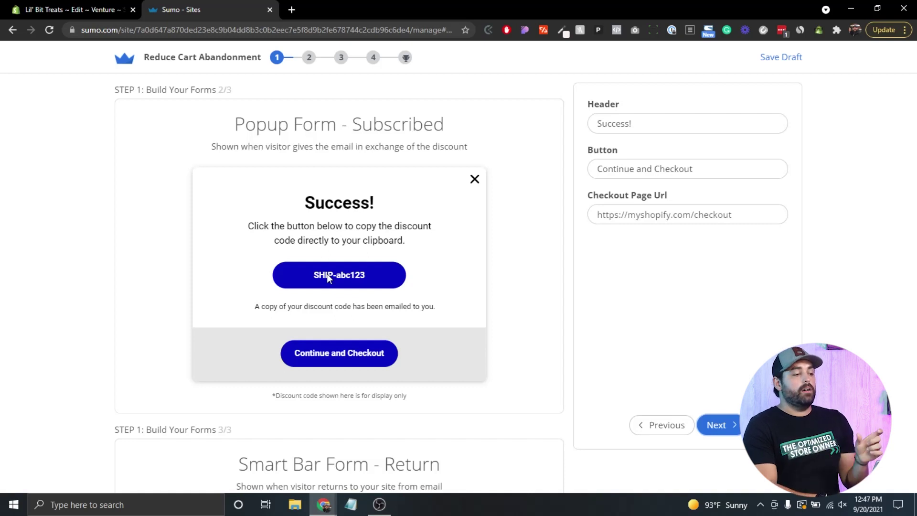
pyautogui.click(712, 426)
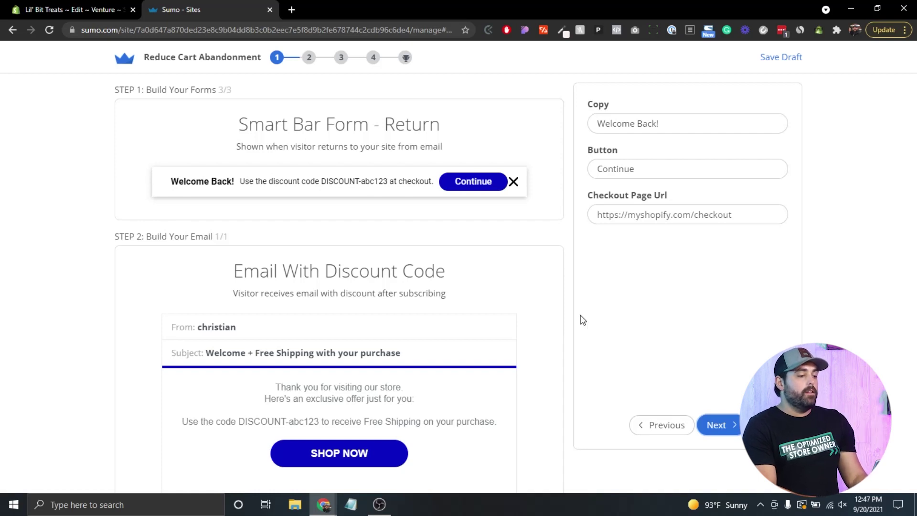
pyautogui.click(714, 430)
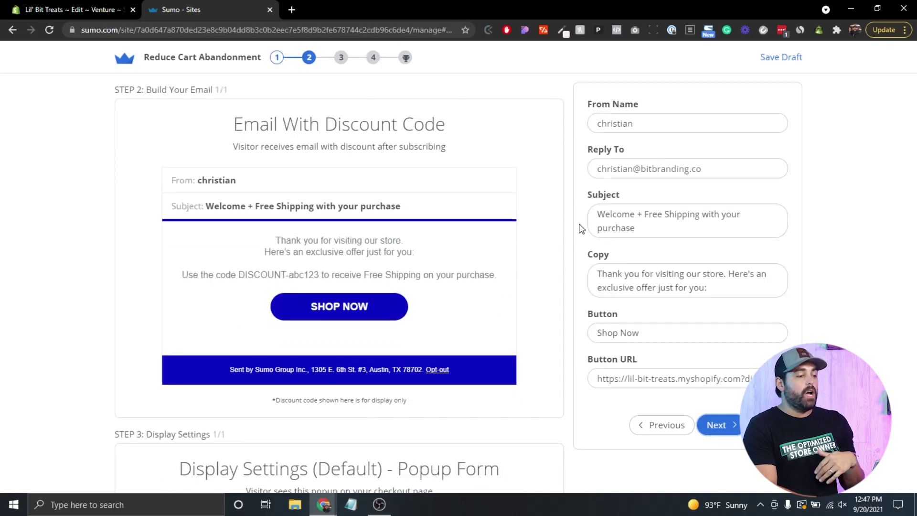
pyautogui.click(717, 429)
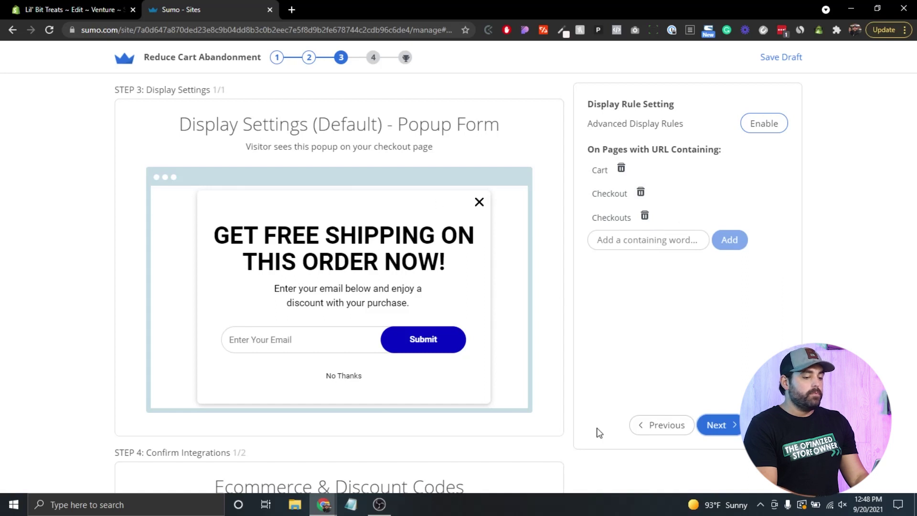
pyautogui.click(719, 427)
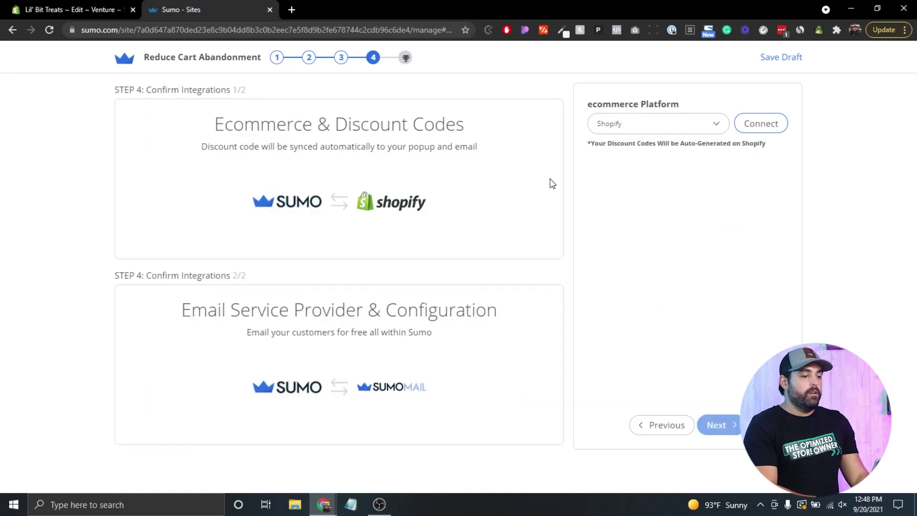
pyautogui.click(754, 124)
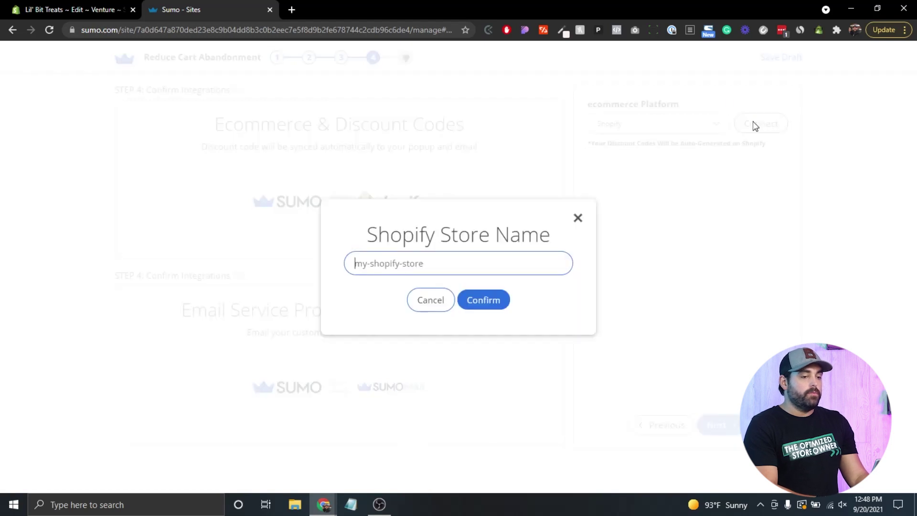
pyautogui.click(96, 9)
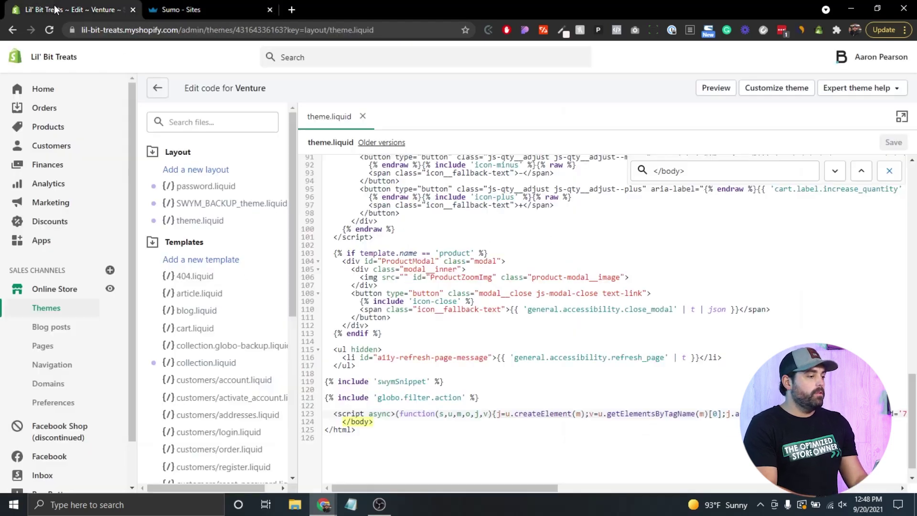
pyautogui.moveTo(82, 30); pyautogui.dragTo(205, 30)
pyautogui.hotkey('ctrl', 'c')
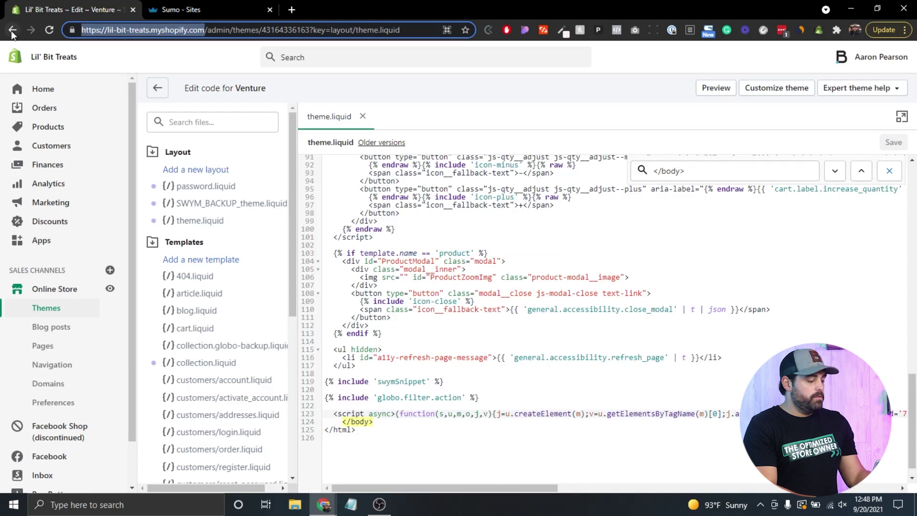
pyautogui.click(157, 8)
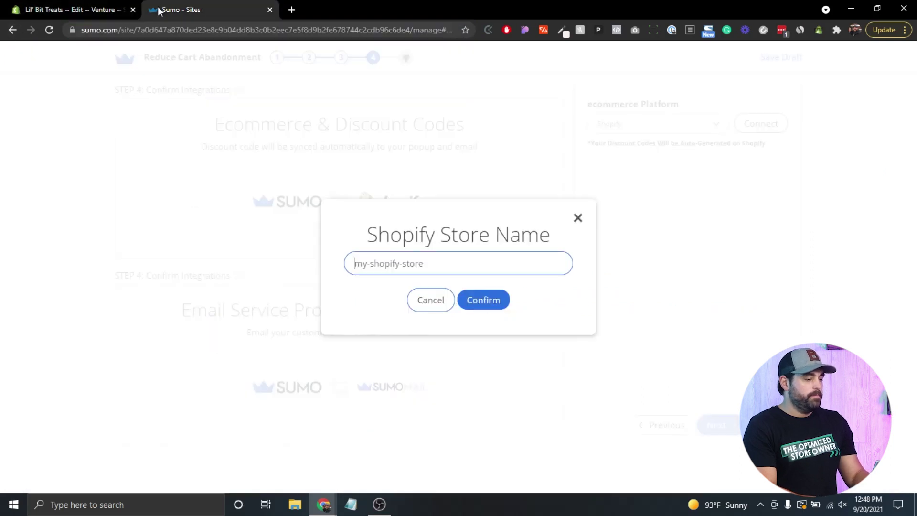
pyautogui.hotkey('ctrl', 'v')
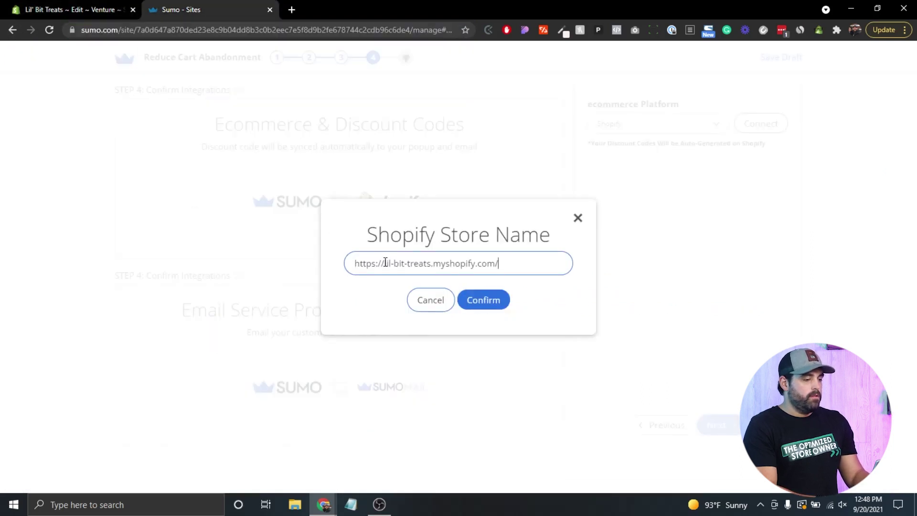
pyautogui.moveTo(384, 263); pyautogui.dragTo(271, 271)
pyautogui.press('BackSpace')
pyautogui.click(479, 265)
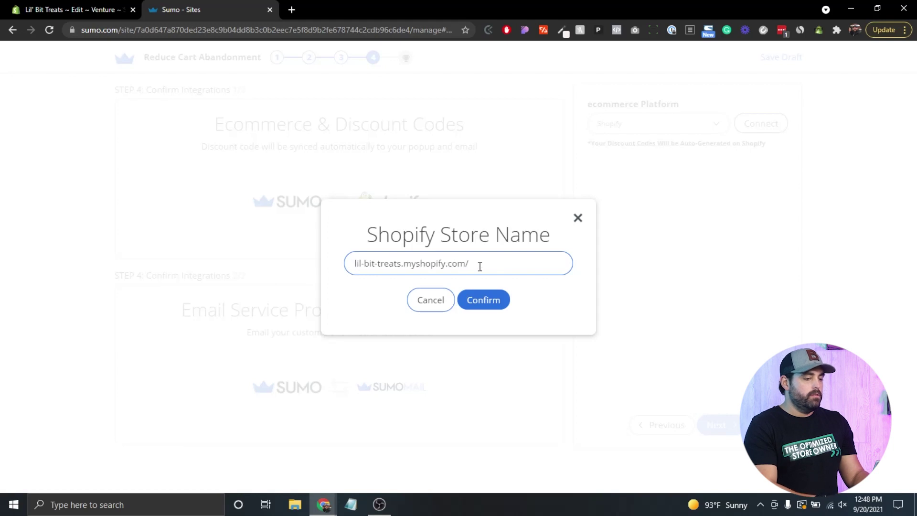
pyautogui.press('BackSpace')
pyautogui.click(485, 299)
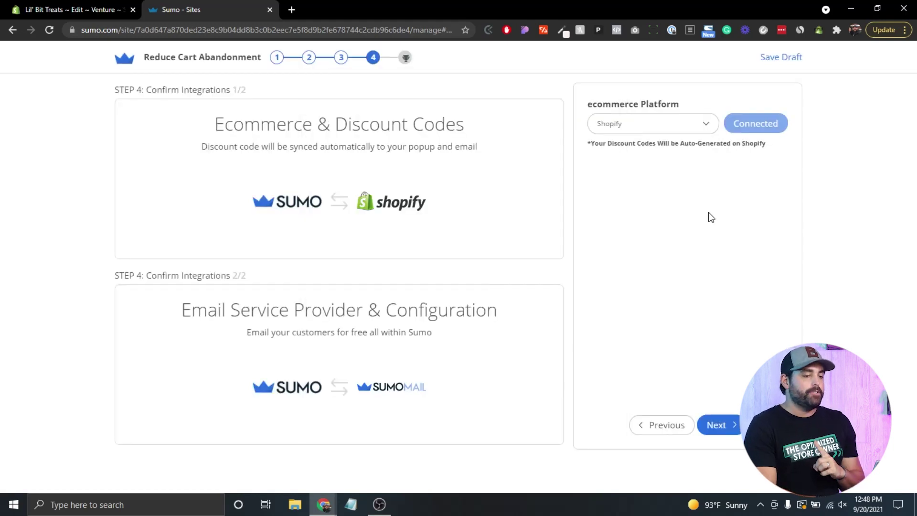
pyautogui.click(725, 426)
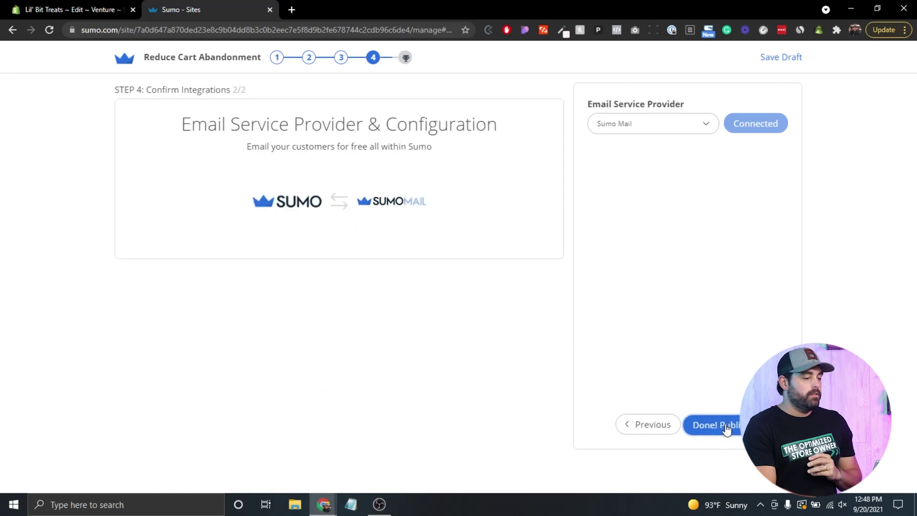
# - Leave the email provider on Sumo Mail, publish the shortcut, and return to the Shopify admin
pyautogui.click(707, 126)
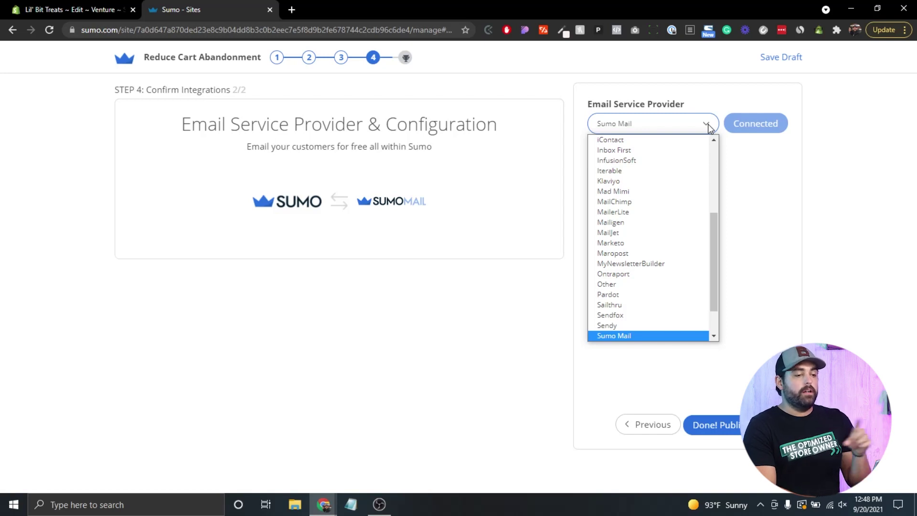
pyautogui.click(709, 128)
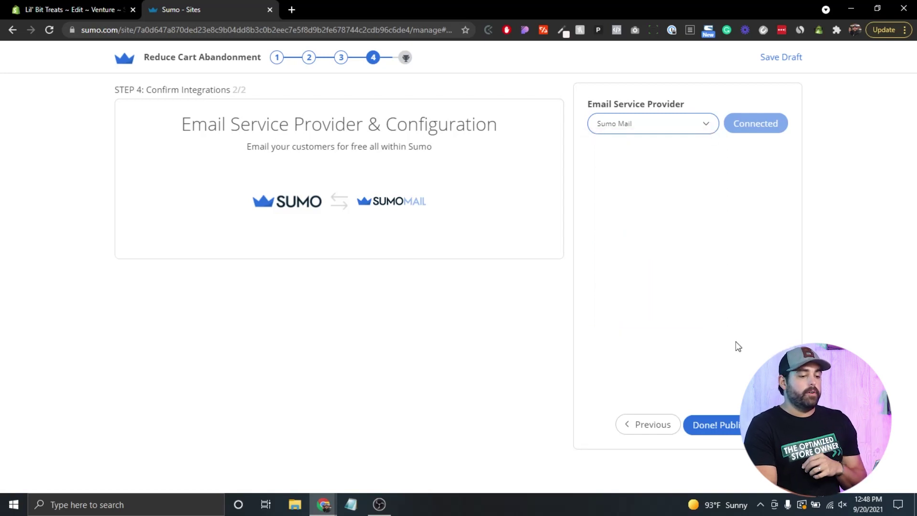
pyautogui.click(727, 425)
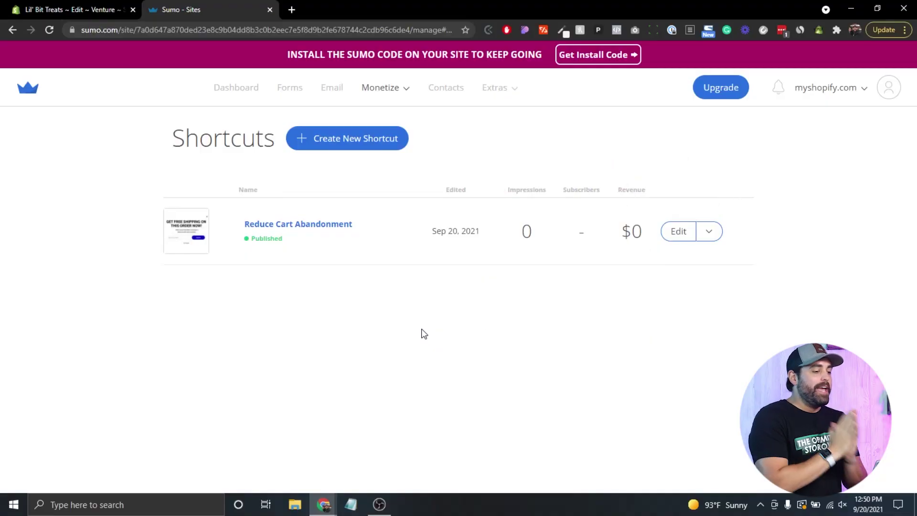
pyautogui.click(99, 8)
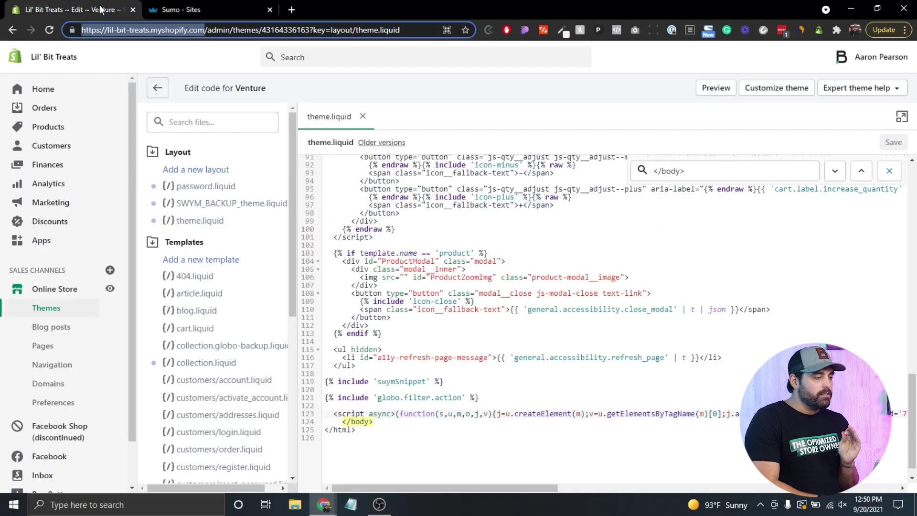
# - On the live storefront, add one Dry Bones ($5.00) to the cart and view the cart
pyautogui.click(109, 289)
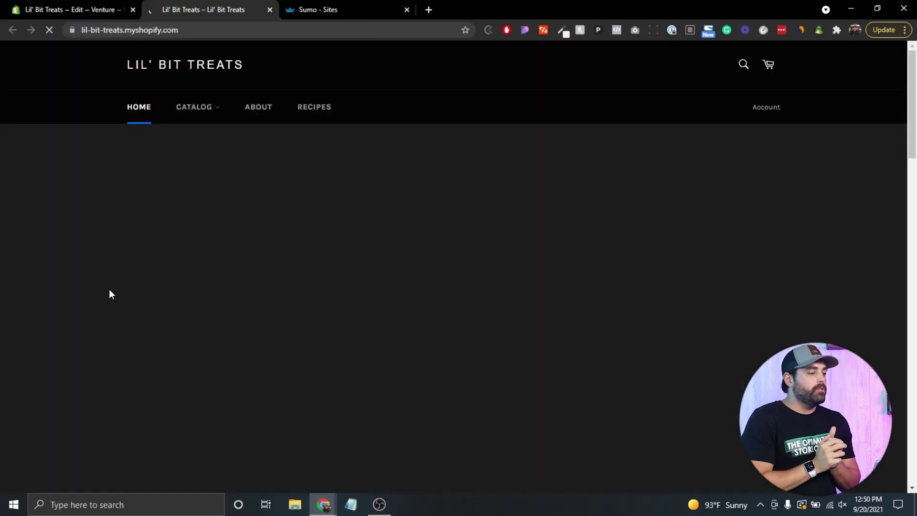
pyautogui.scroll(-12, 323, 234)
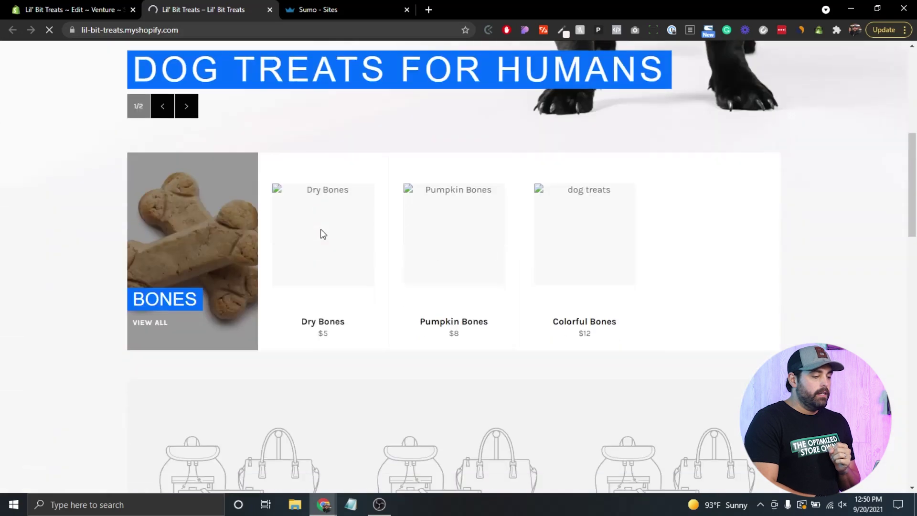
pyautogui.scroll(4, 320, 233)
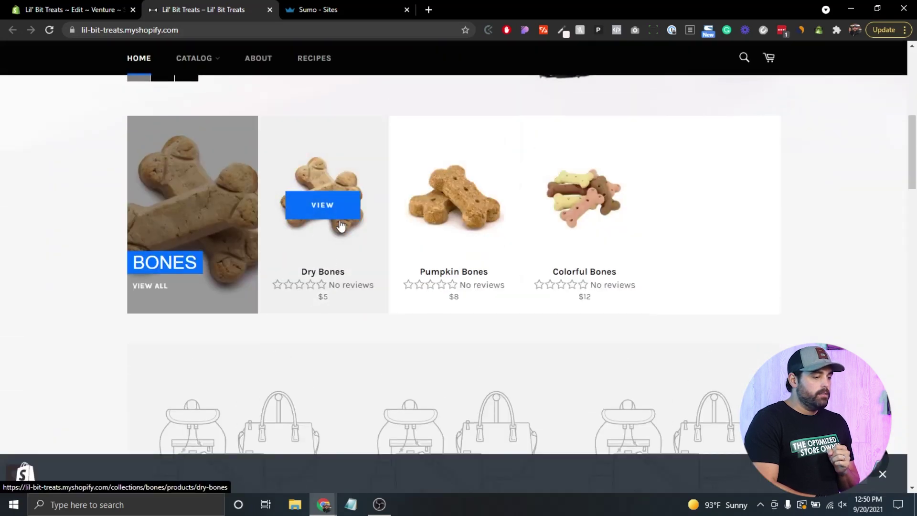
pyautogui.click(328, 222)
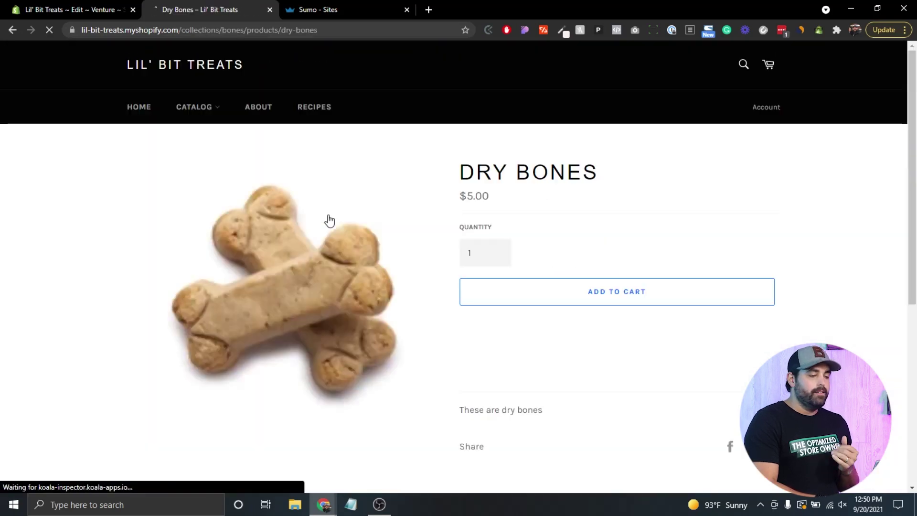
pyautogui.click(603, 294)
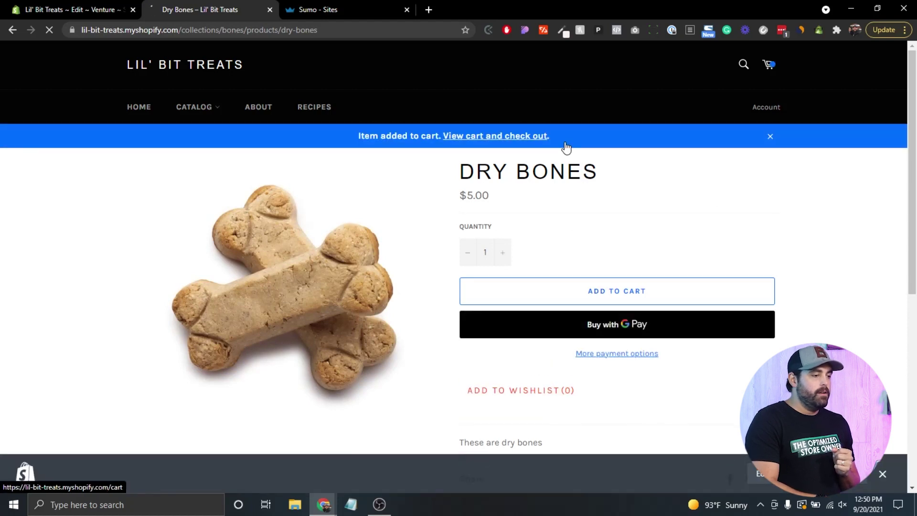
pyautogui.click(483, 137)
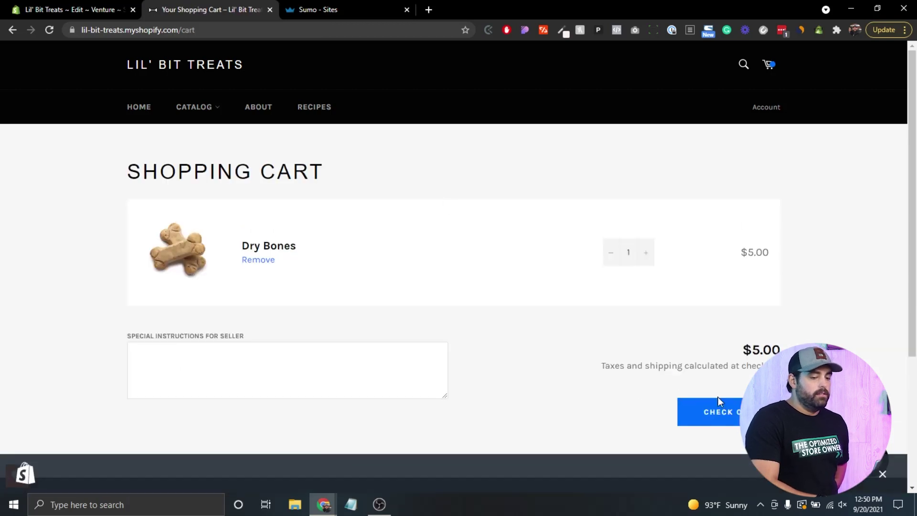
pyautogui.click(882, 475)
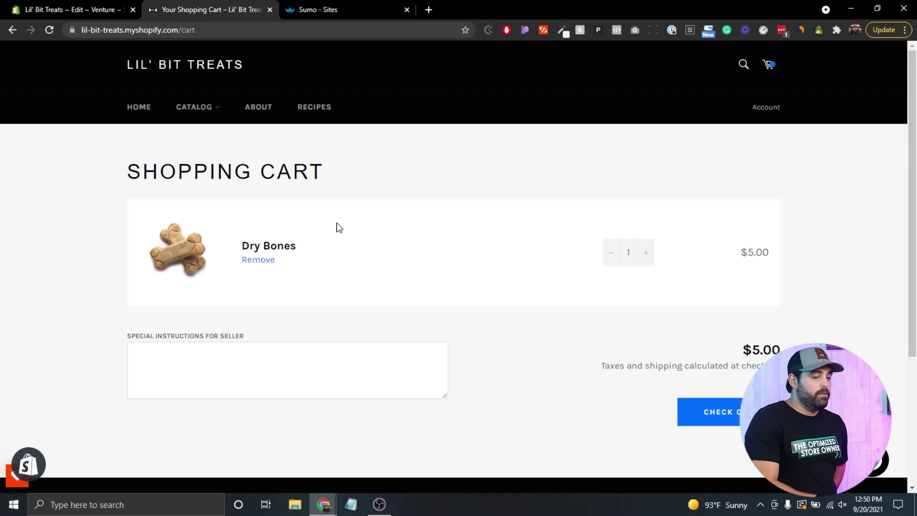
# - Check out the Dry Bones cart: $5.00 subtotal, $0.41 estimated tax, $5.41 total
pyautogui.scroll(-4, 337, 225)
pyautogui.scroll(4, 339, 227)
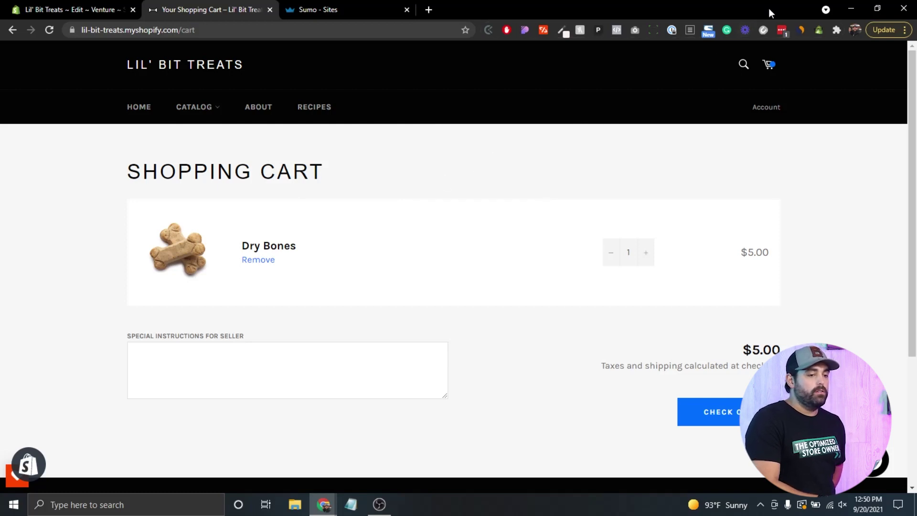
pyautogui.click(294, 10)
pyautogui.click(219, 8)
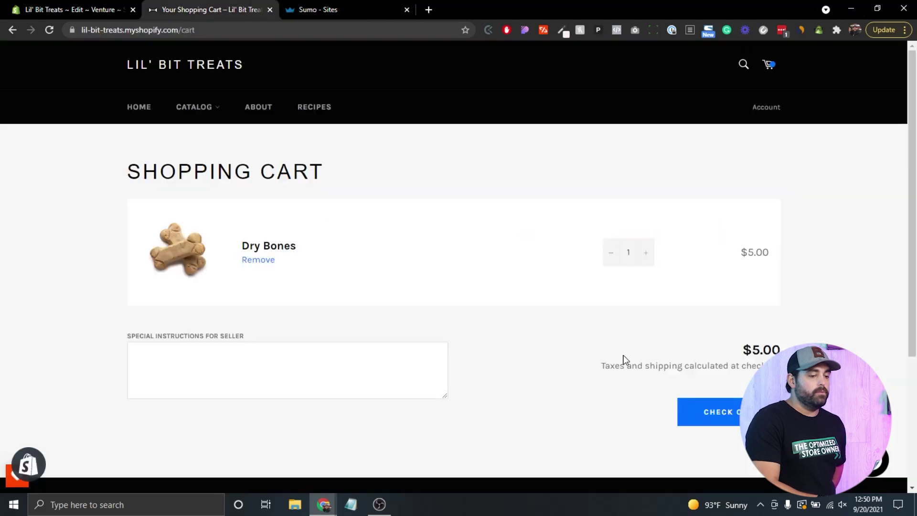
pyautogui.click(696, 406)
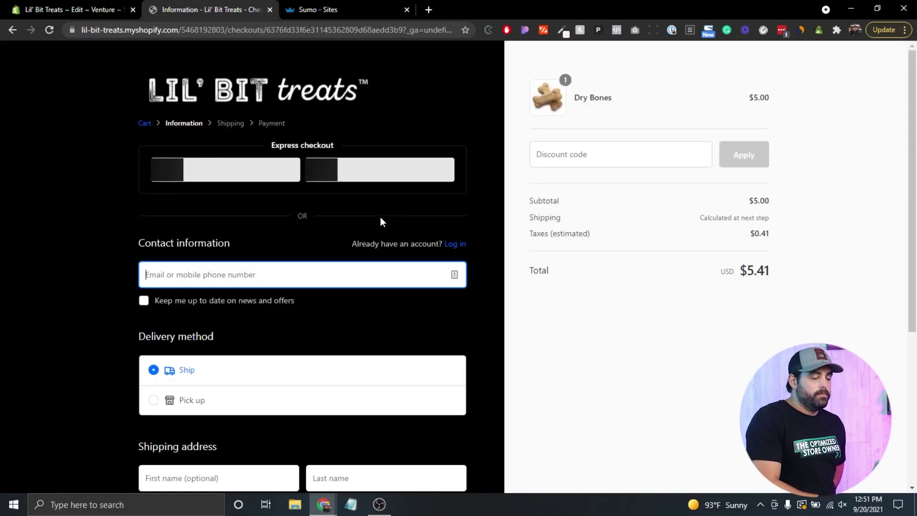
pyautogui.scroll(-4, 150, 194)
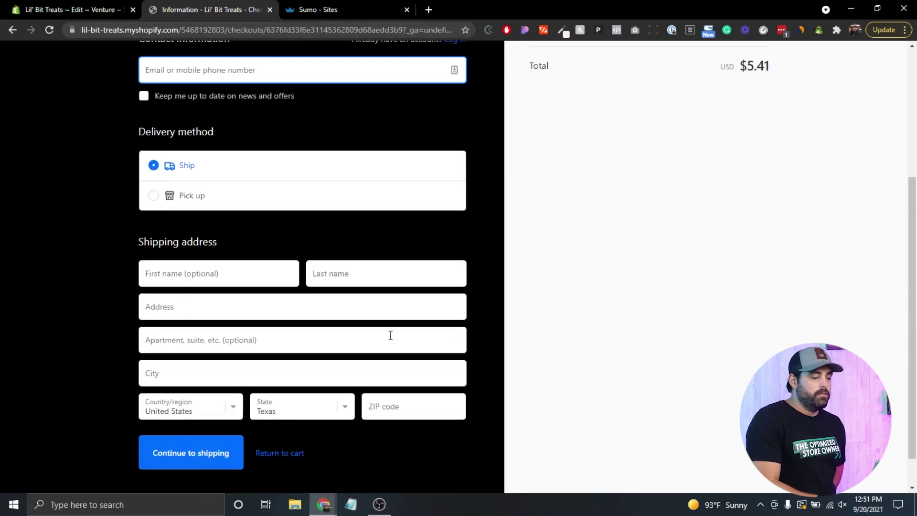
pyautogui.scroll(-1, 390, 335)
pyautogui.scroll(5, 389, 334)
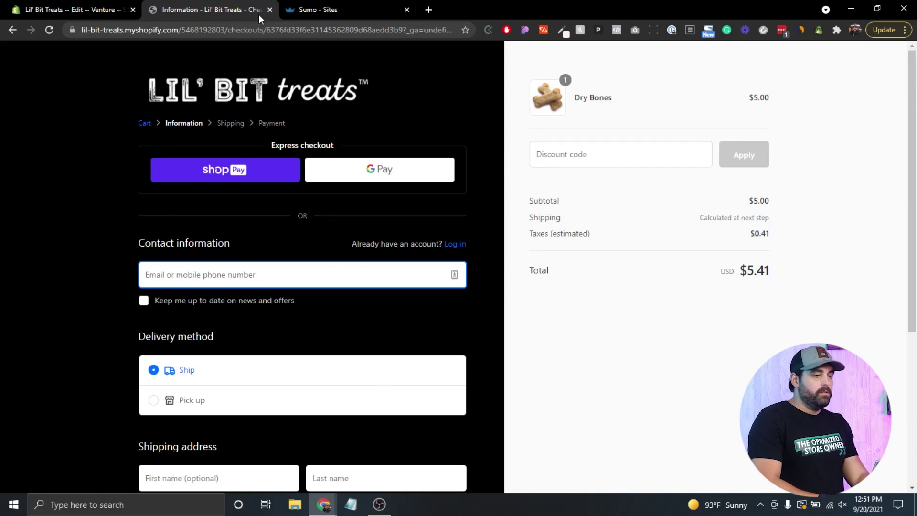
pyautogui.click(905, 29)
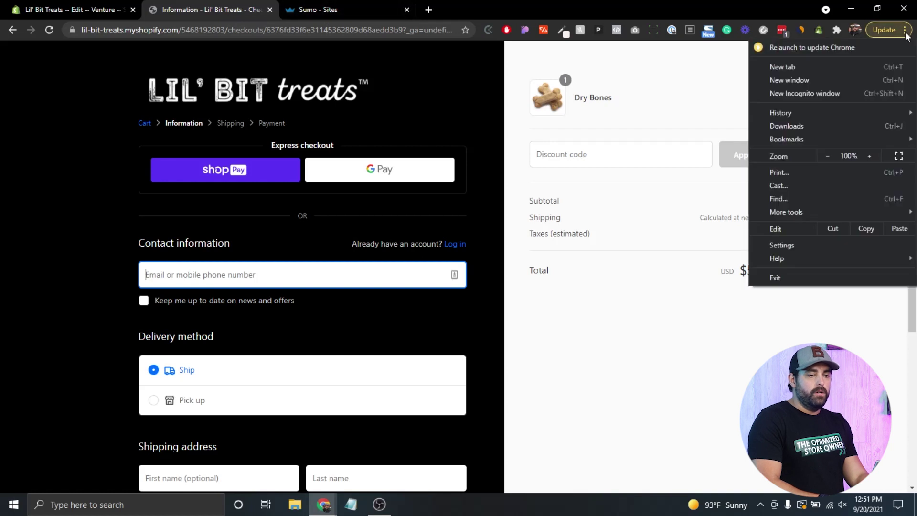
# - In a new incognito window, load lil-bit-treats.myshopify.com and add Dry Bones from the Bones collection
pyautogui.click(807, 93)
pyautogui.write('lil')
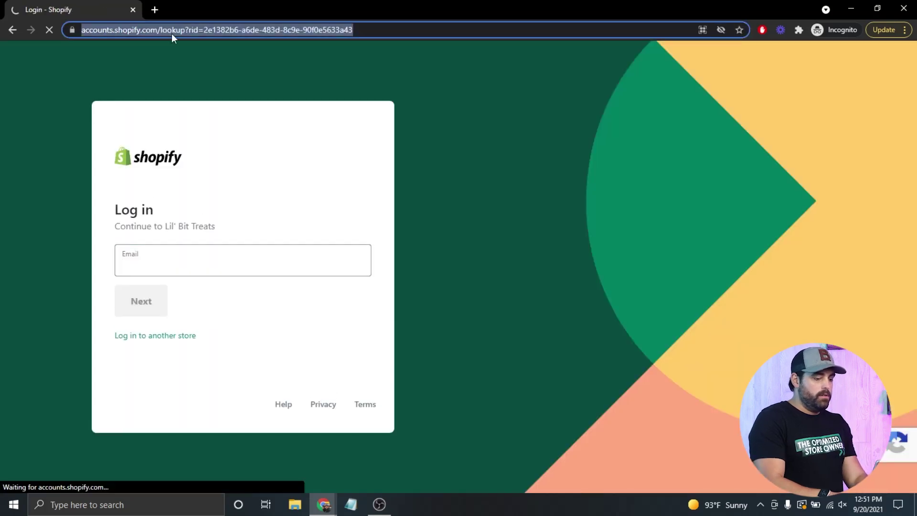
pyautogui.write('lil')
pyautogui.press('End')
pyautogui.press('BackSpace')
pyautogui.press('BackSpace')
pyautogui.press('BackSpace')
pyautogui.press('BackSpace')
pyautogui.press('BackSpace')
pyautogui.press('BackSpace')
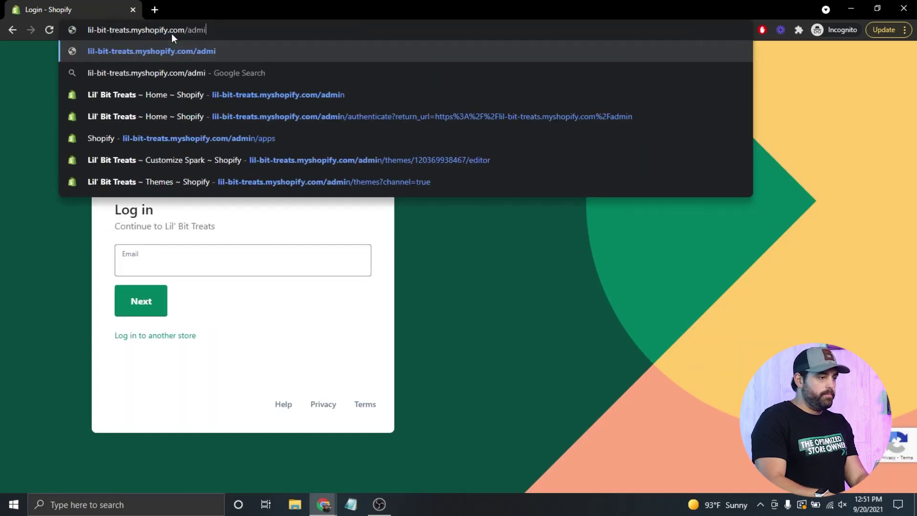
pyautogui.press('Return')
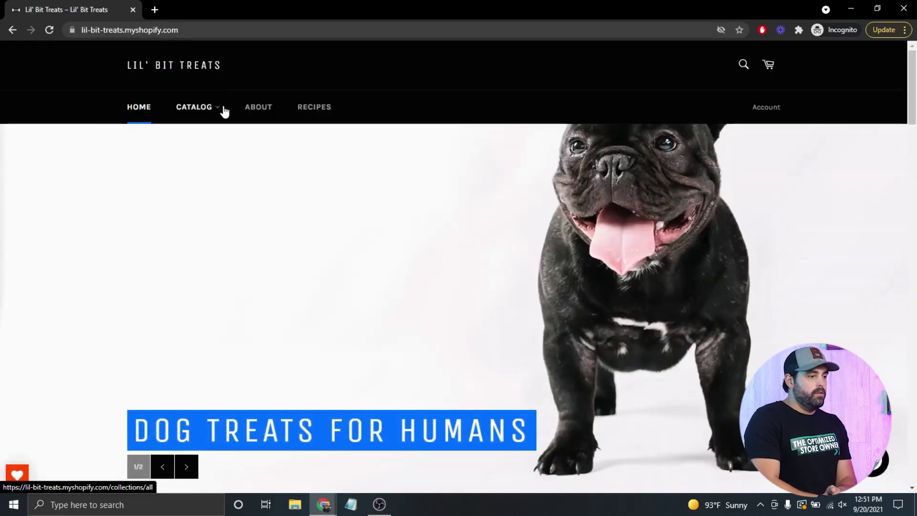
pyautogui.moveTo(215, 109)
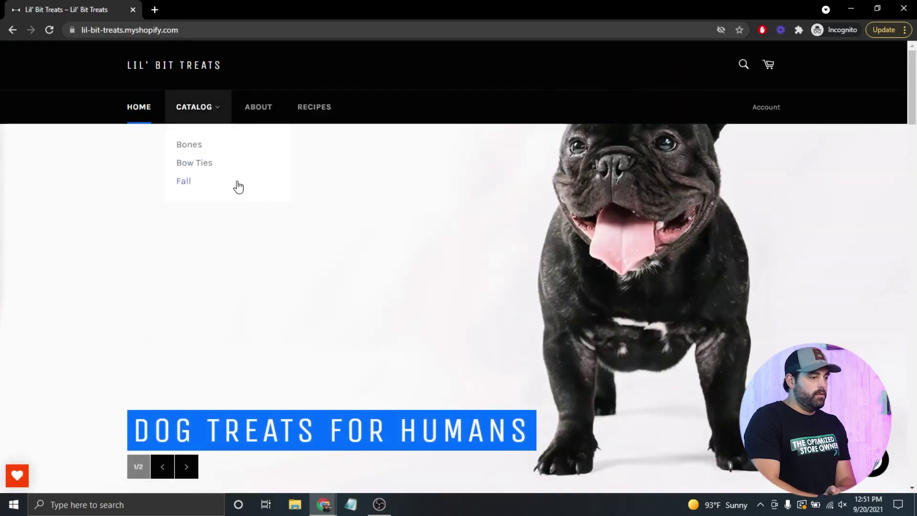
pyautogui.click(200, 149)
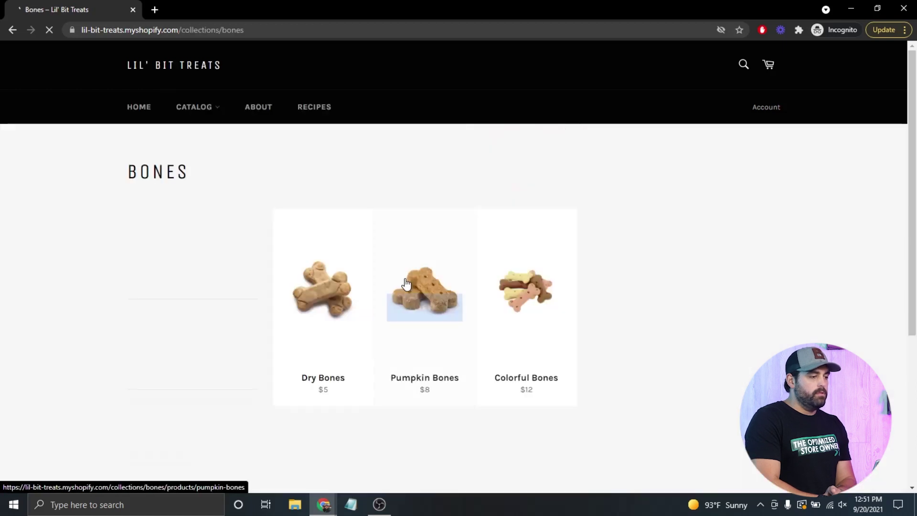
pyautogui.scroll(-4, 315, 287)
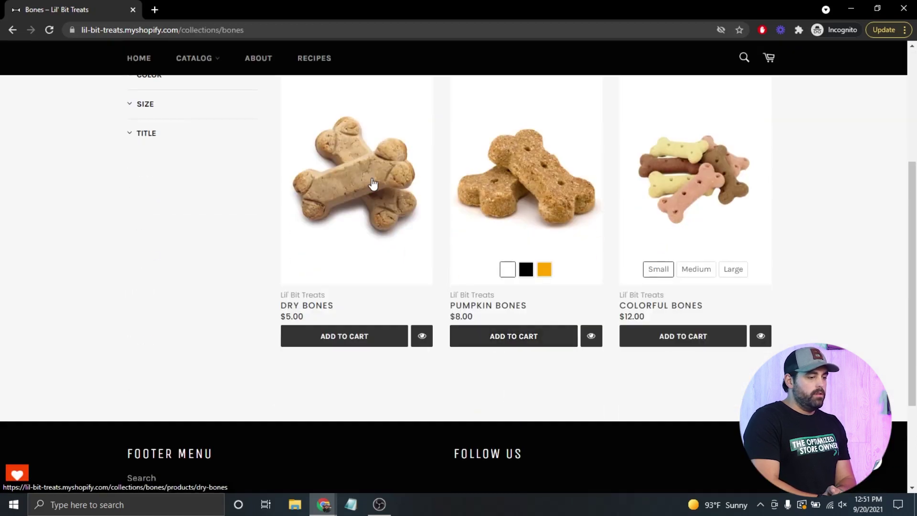
pyautogui.click(344, 337)
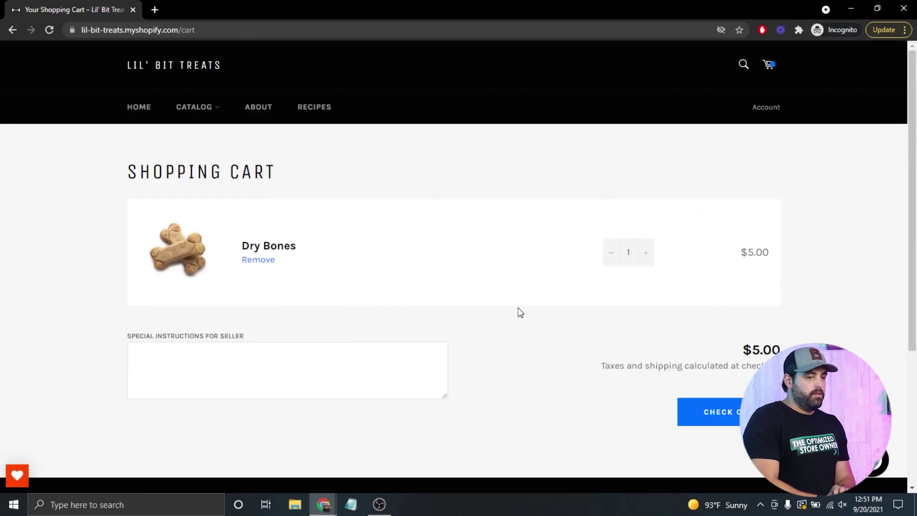
# - Trigger the exit popup, submit a test email, copy discount code SHIP-cf8e8b8, and proceed to checkout
pyautogui.moveTo(630, 12)
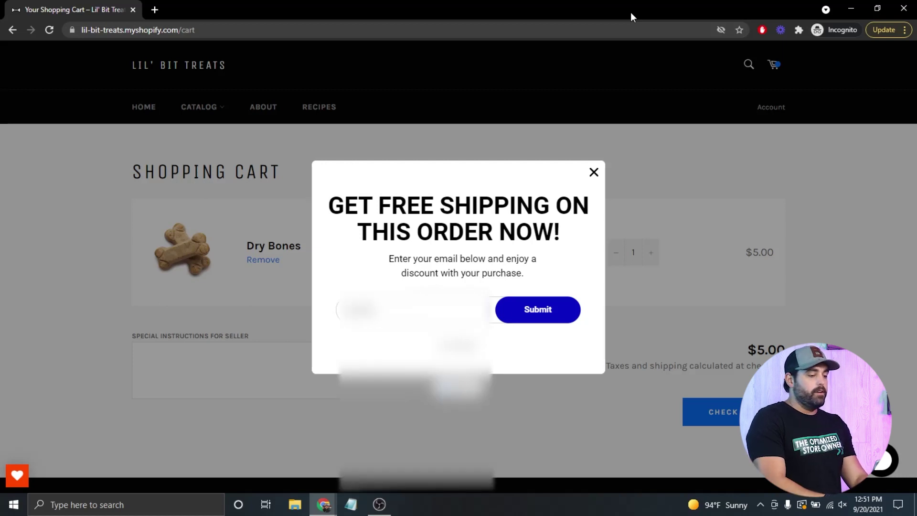
pyautogui.write('test@gmail.com')
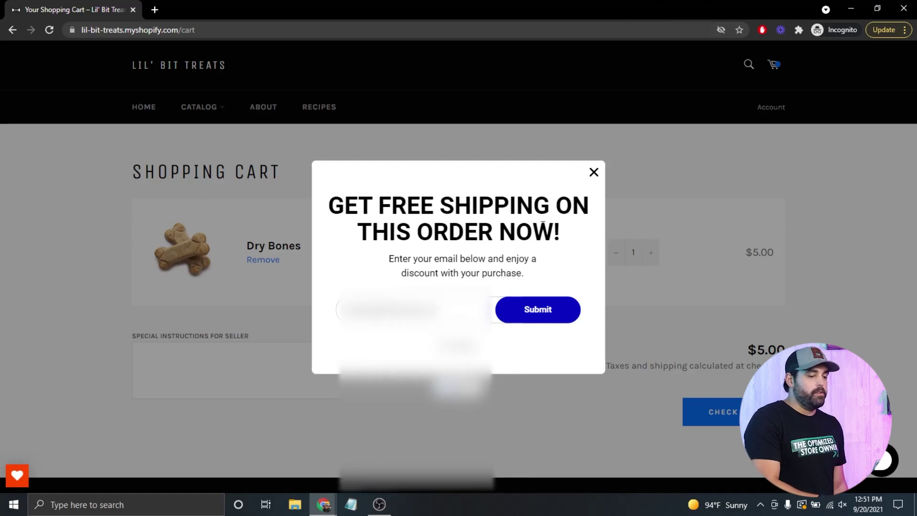
pyautogui.click(533, 309)
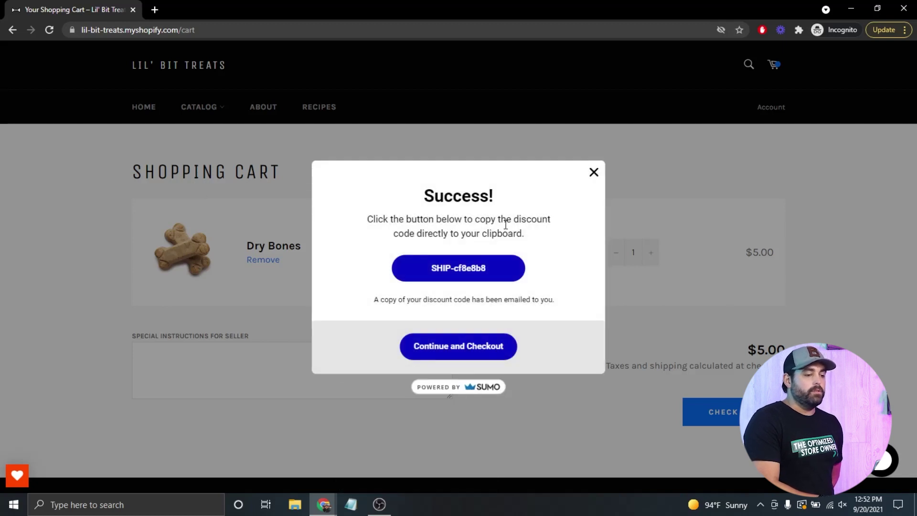
pyautogui.click(441, 270)
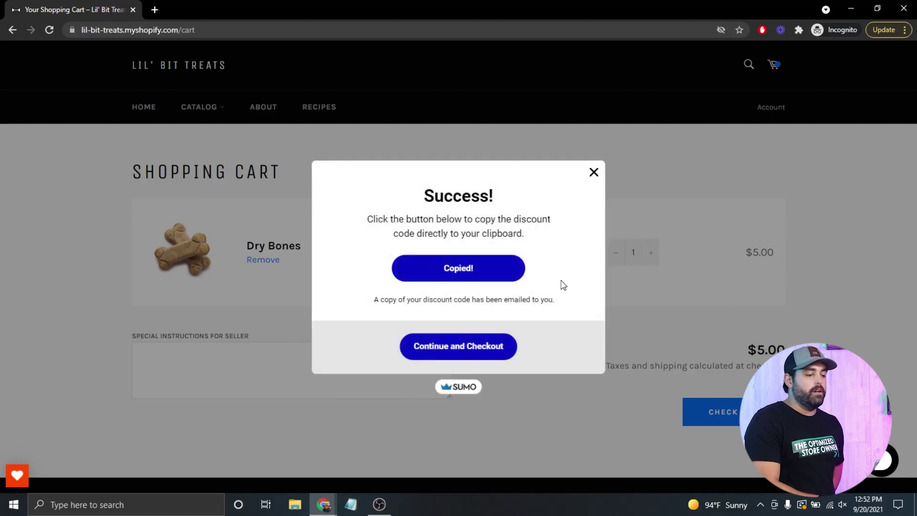
pyautogui.click(481, 359)
pyautogui.click(697, 412)
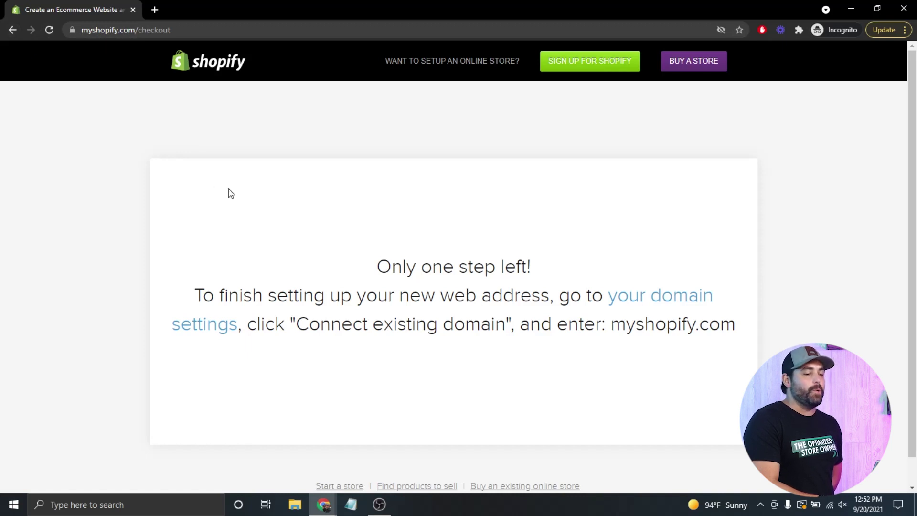
# - Look over the domain-setup notice, then go back to the cart holding one Dry Bones
pyautogui.scroll(-1, 514, 319)
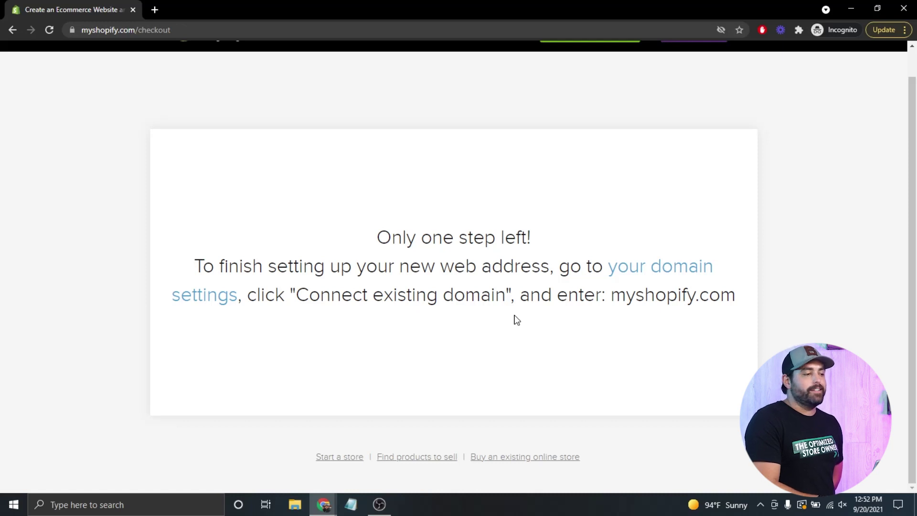
pyautogui.scroll(1, 517, 319)
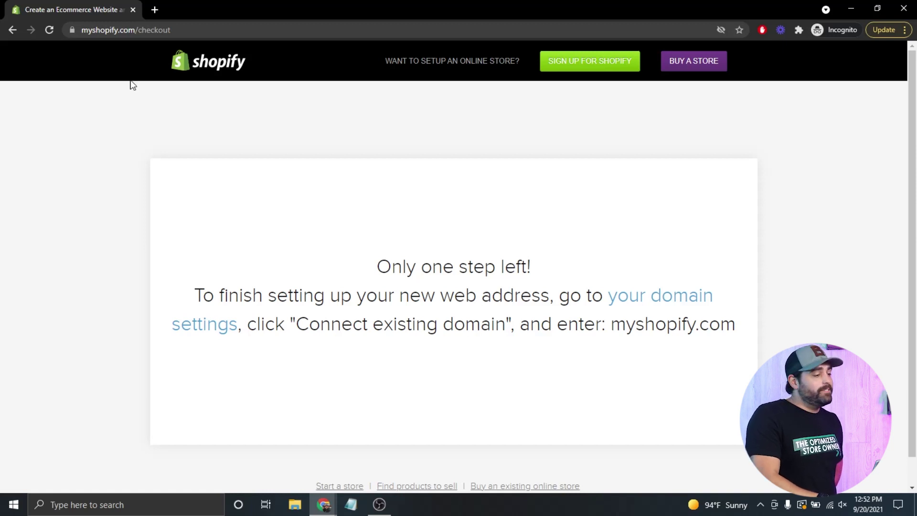
pyautogui.click(15, 28)
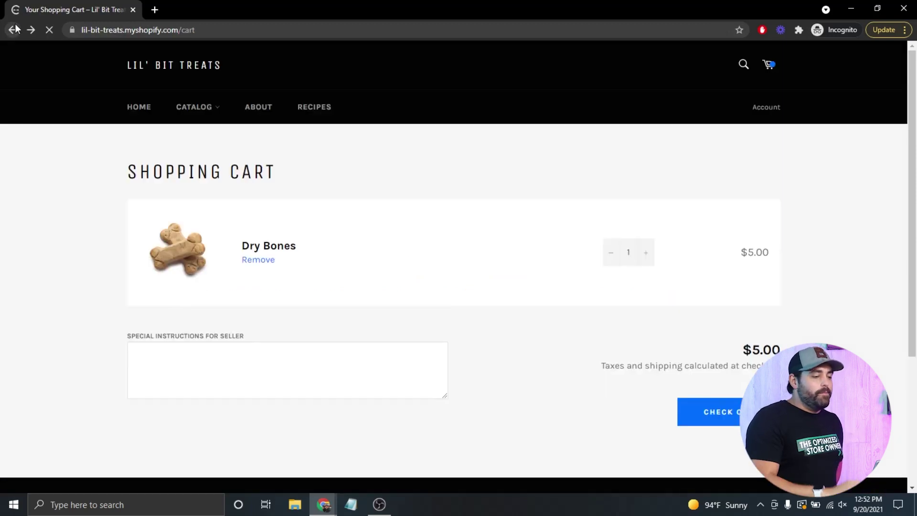
pyautogui.click(718, 424)
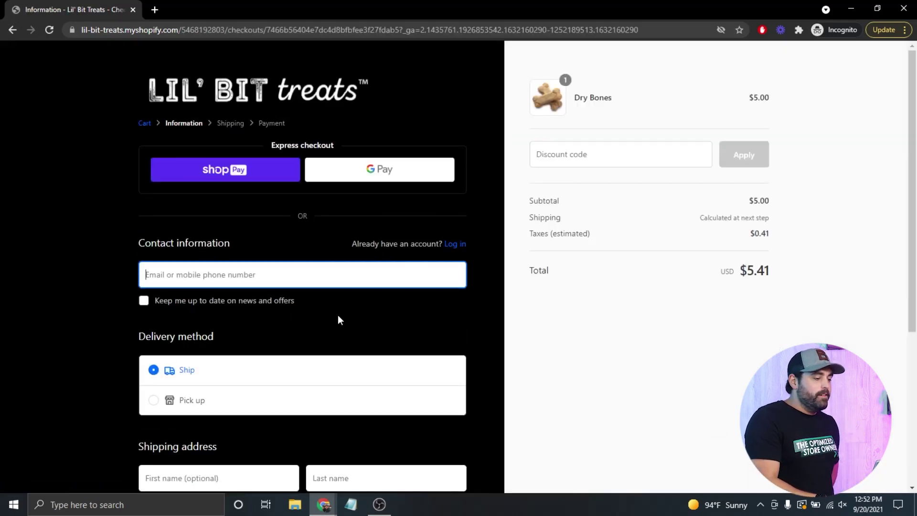
pyautogui.click(549, 160)
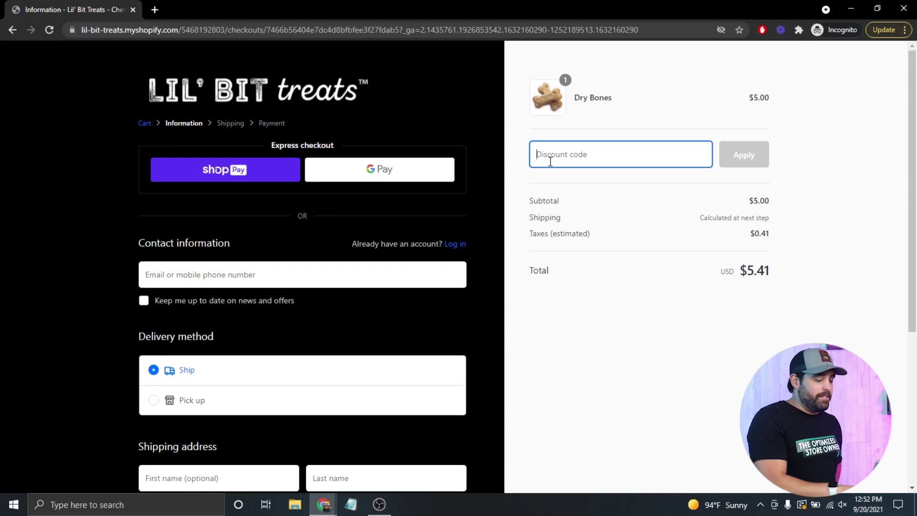
pyautogui.write('SHIP-cf8e8b8')
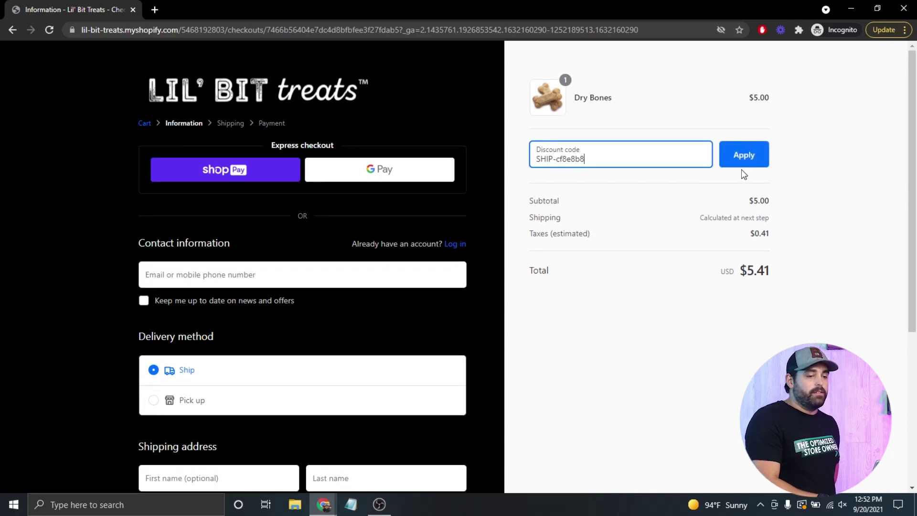
pyautogui.click(748, 162)
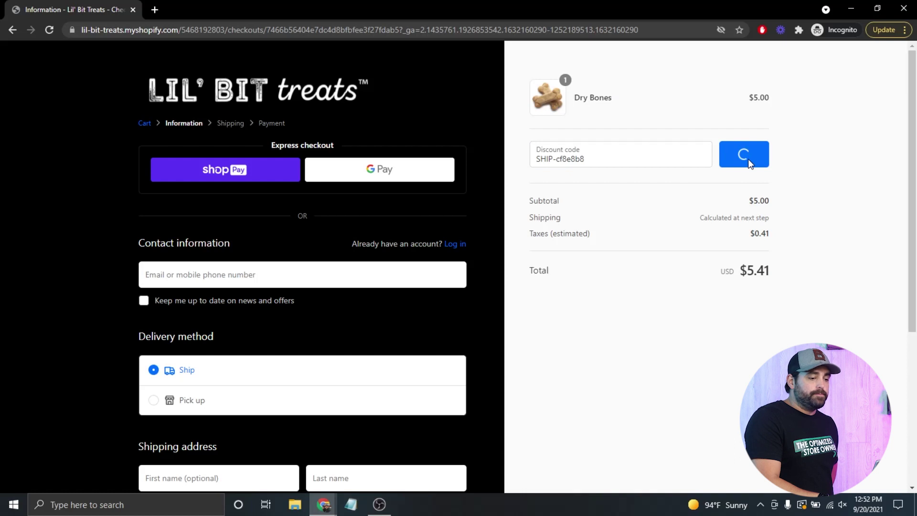